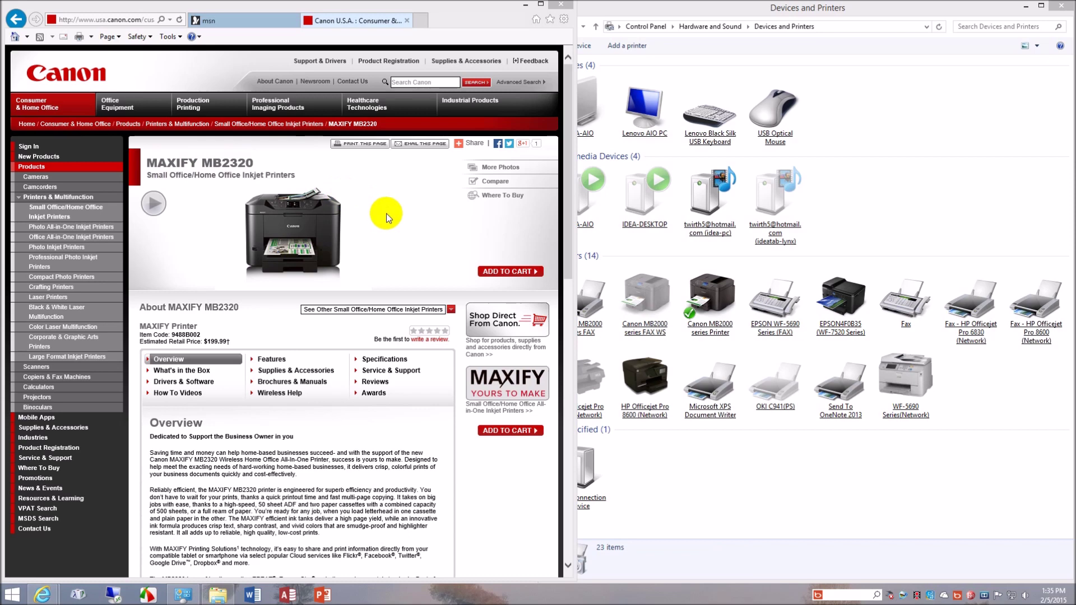
- Close Internet Explorer and all its tabs, including the MAXIFY MB2320 product page
{"action": "left_click", "coordinate": [560, 5]}
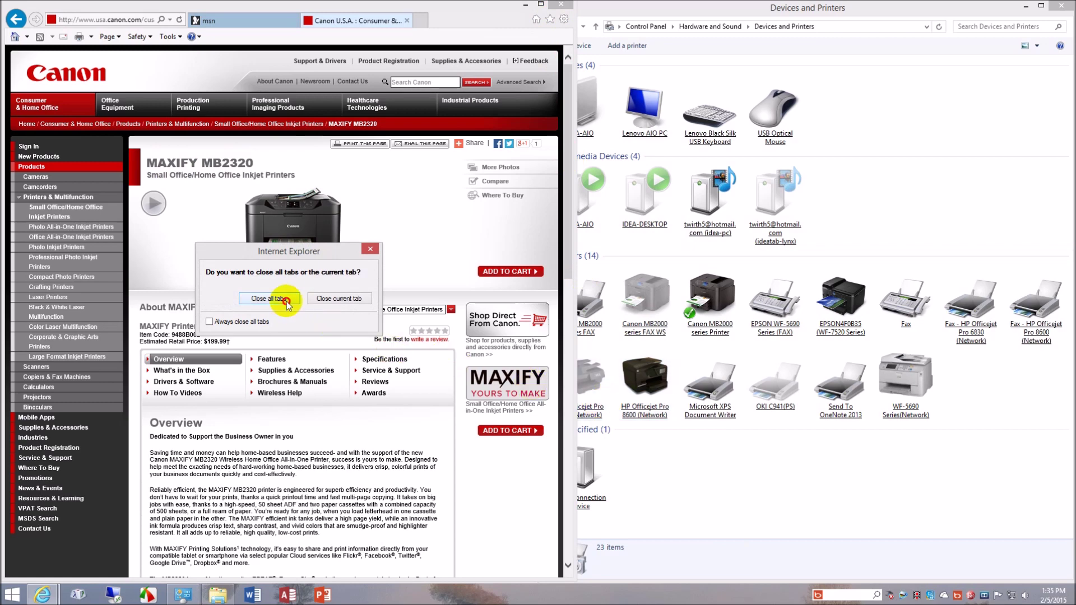
{"action": "left_click", "coordinate": [285, 301]}
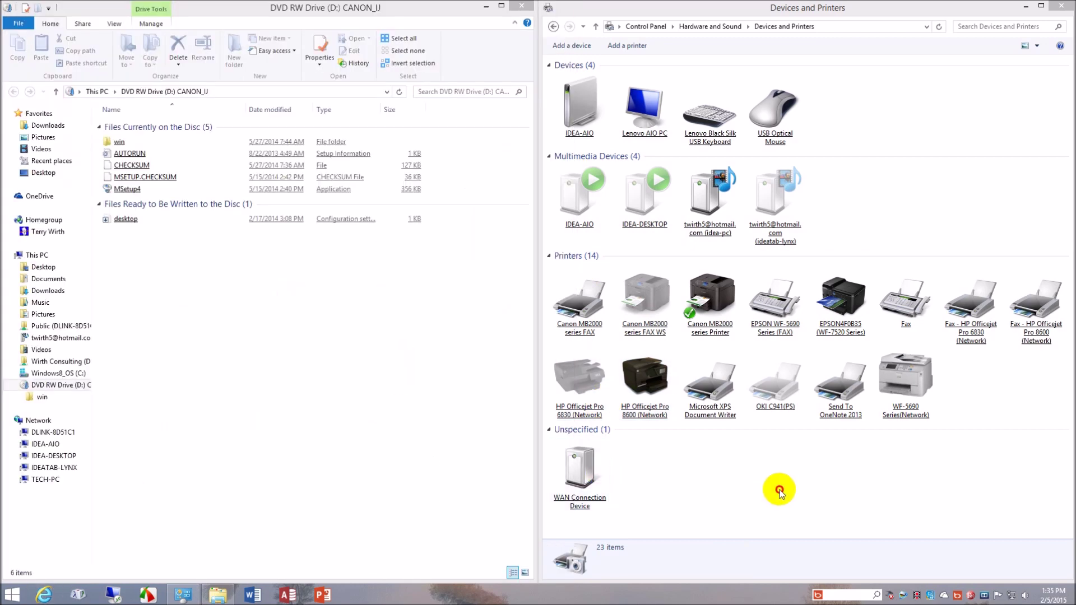
- Inspect the WAN Connection Device and Canon MB2000 series printer, then return to Control Panel
{"action": "left_click", "coordinate": [770, 493]}
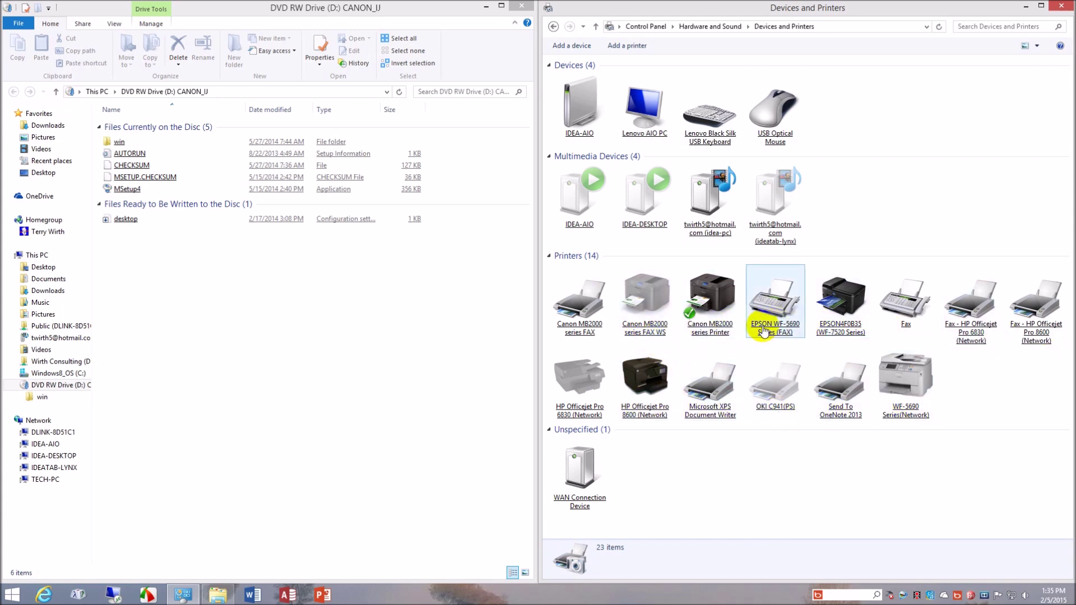
{"action": "left_click", "coordinate": [696, 432]}
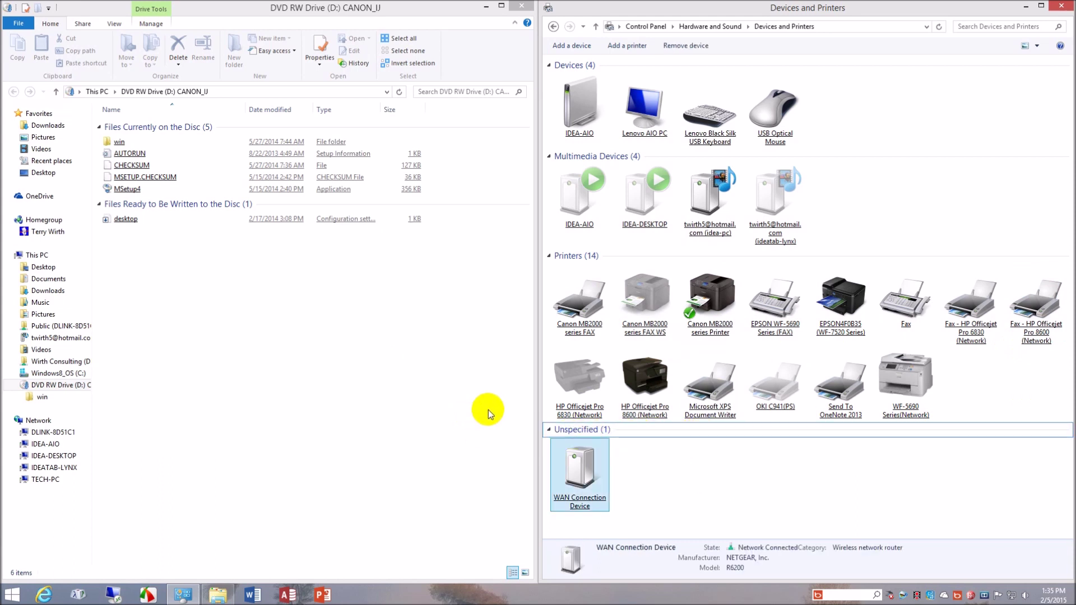
{"action": "left_click", "coordinate": [714, 336]}
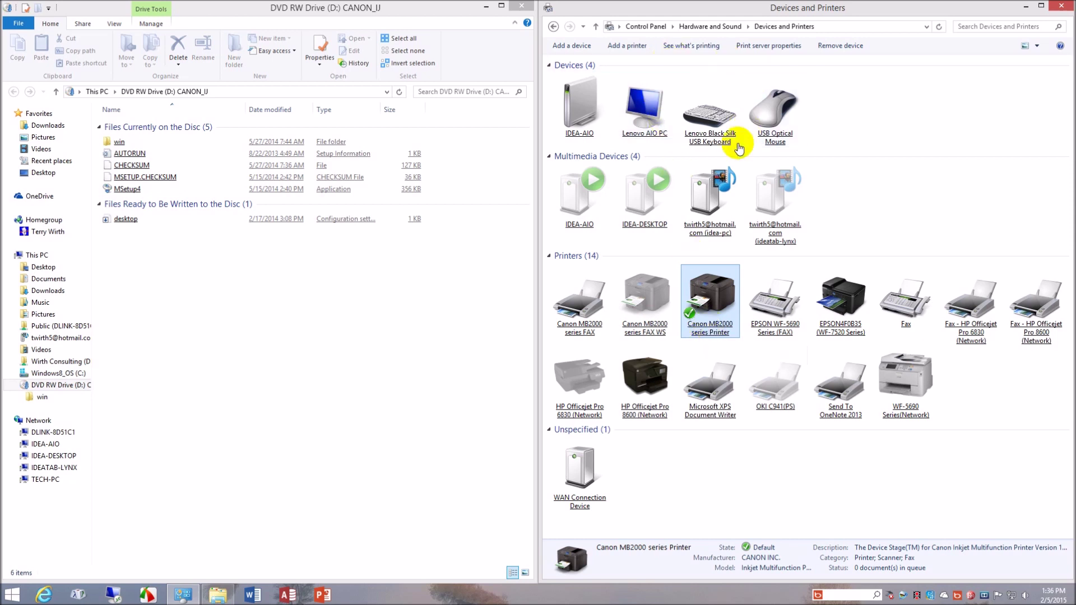
{"action": "left_click", "coordinate": [554, 27]}
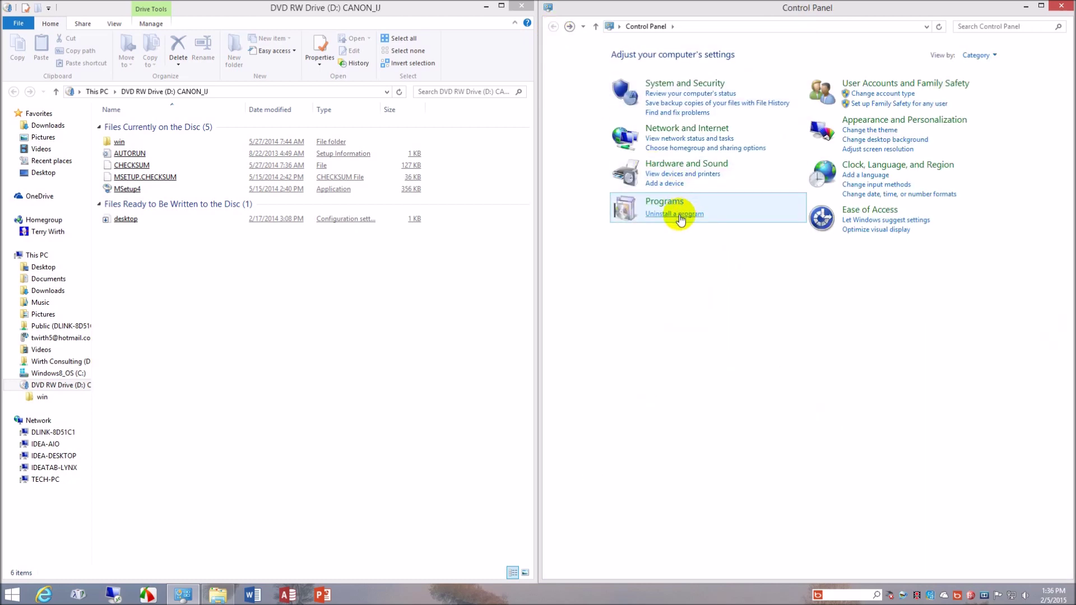
- In the installed programs list, inspect HP Officejet Pro 8600, EPSON Scan OCR and Canon Easy-WebPrint EX
{"action": "left_click", "coordinate": [678, 214]}
{"action": "left_click", "coordinate": [754, 363]}
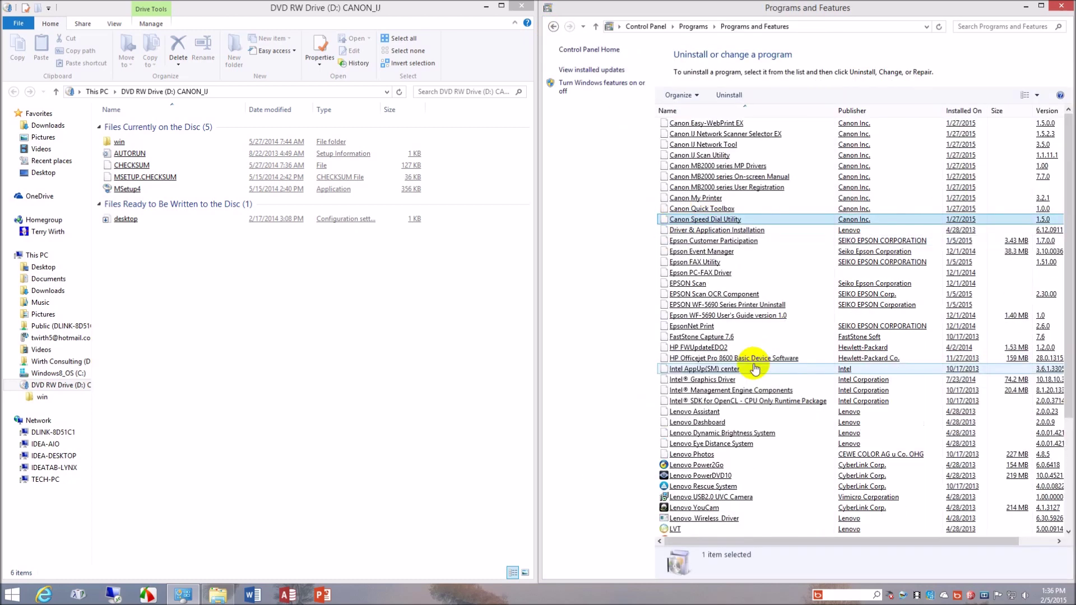
{"action": "left_click", "coordinate": [760, 338]}
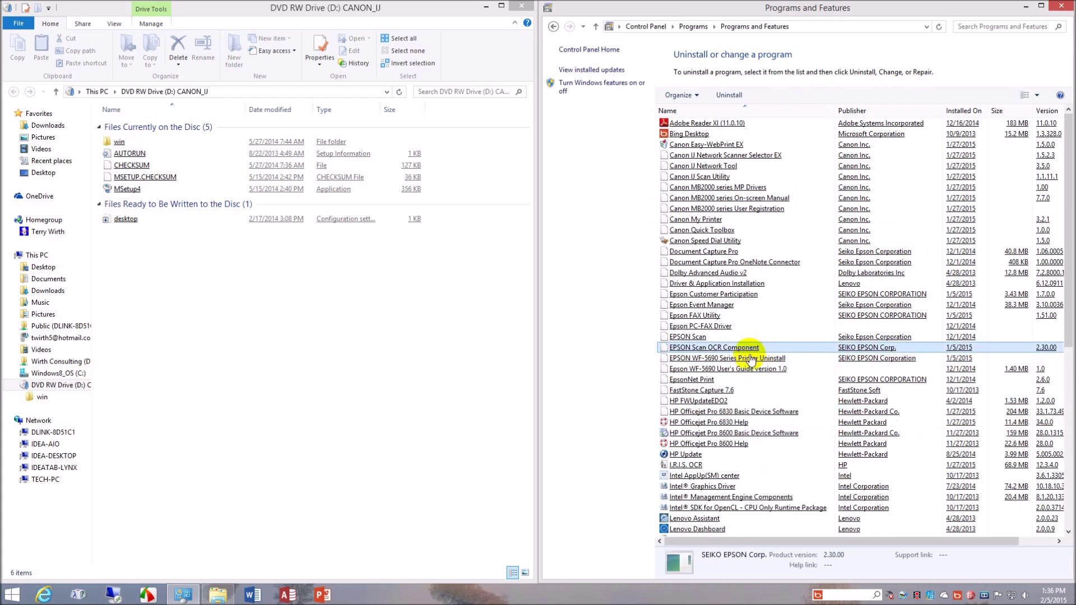
{"action": "left_click", "coordinate": [718, 145]}
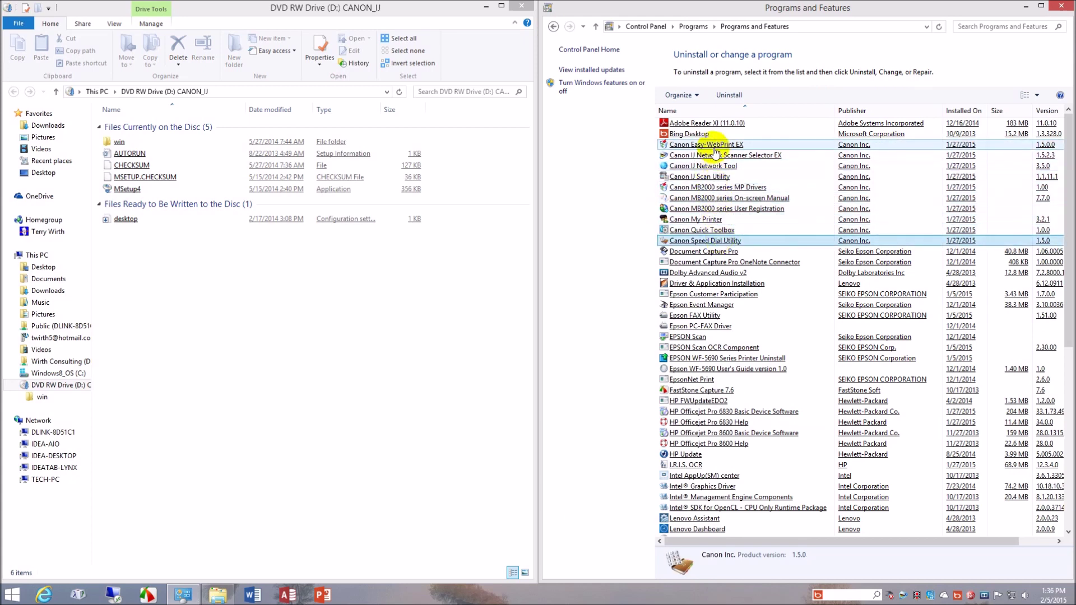
{"action": "scroll", "coordinate": [625, 257], "scroll_direction": "down", "scroll_amount": 4}
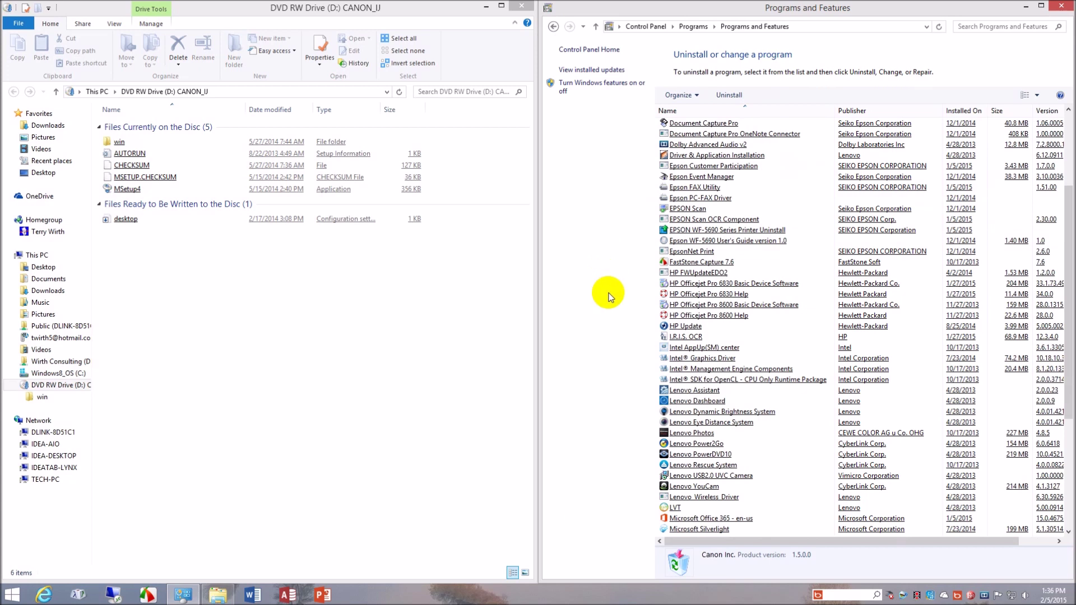
- Check HP Officejet Pro 8600 Help, EPSON Scan OCR and Canon Speed Dial Utility, then close the list
{"action": "left_click", "coordinate": [755, 308]}
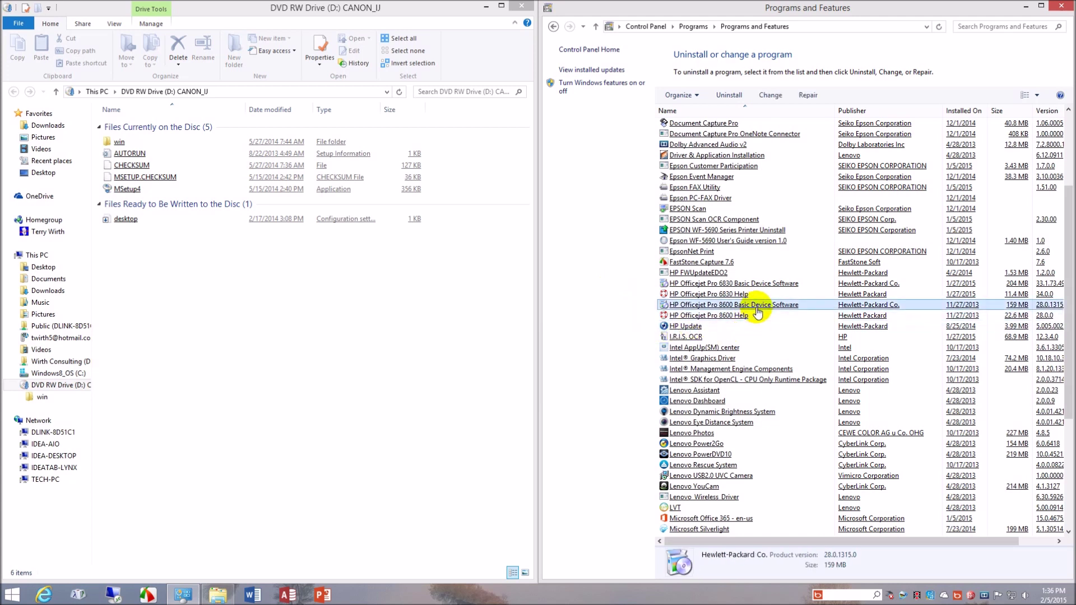
{"action": "left_click", "coordinate": [751, 315]}
{"action": "left_click", "coordinate": [756, 305]}
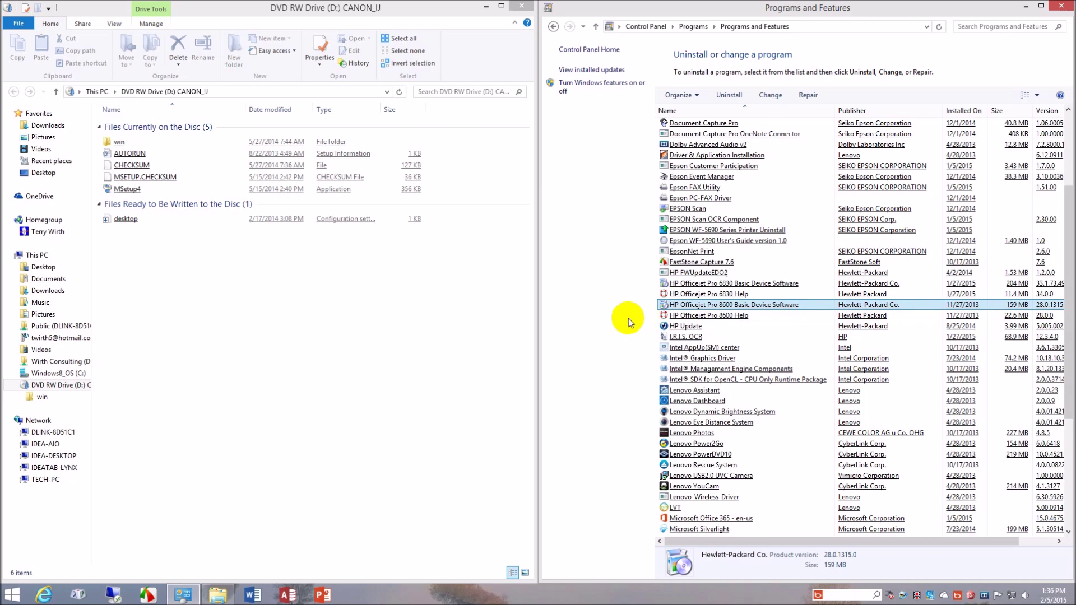
{"action": "scroll", "coordinate": [710, 336], "scroll_direction": "up", "scroll_amount": 4}
{"action": "left_click", "coordinate": [717, 347]}
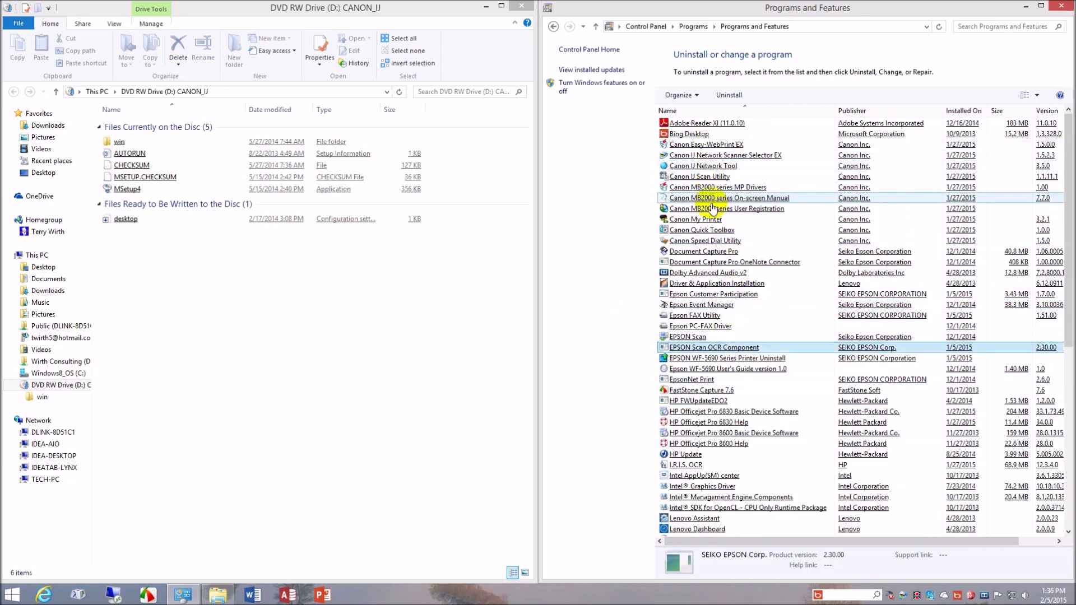
{"action": "left_click", "coordinate": [712, 242]}
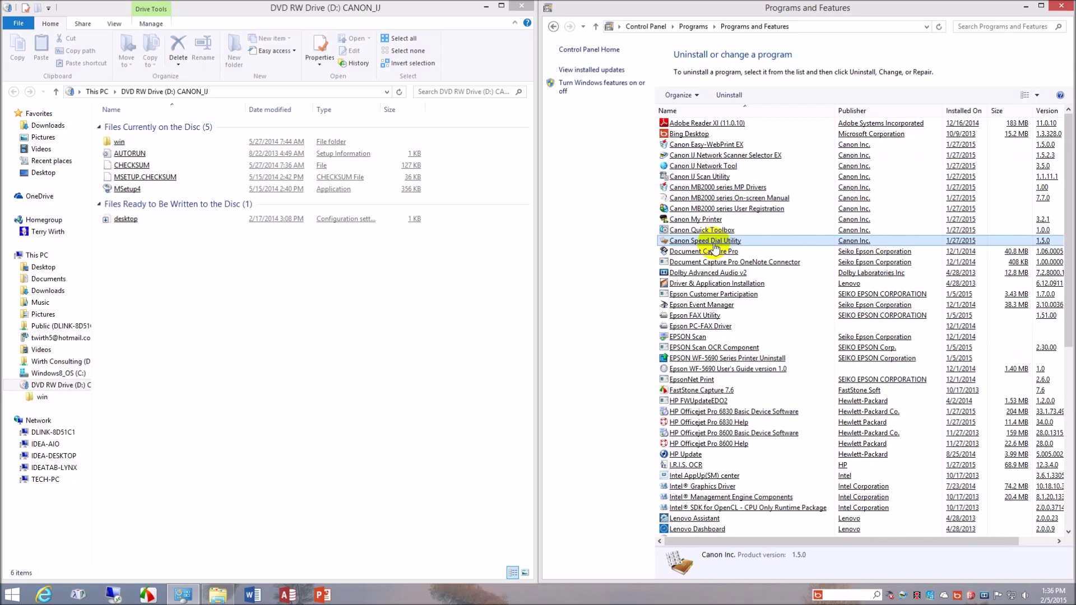
{"action": "left_click", "coordinate": [1060, 6]}
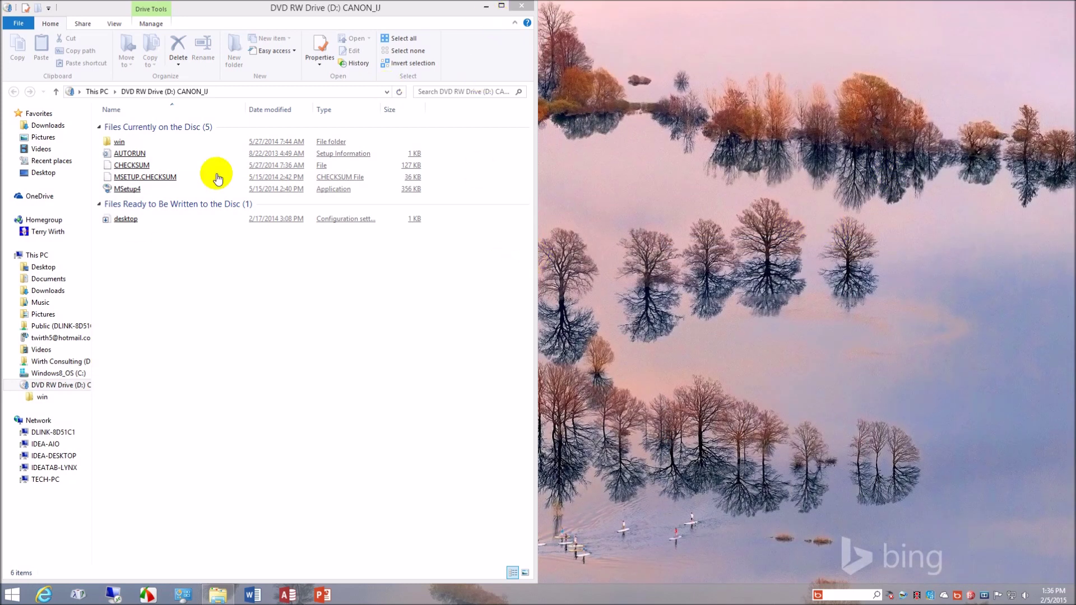
- Launch the MSetup4 installer from the Canon disc and minimize the disc folder
{"action": "left_click", "coordinate": [147, 191]}
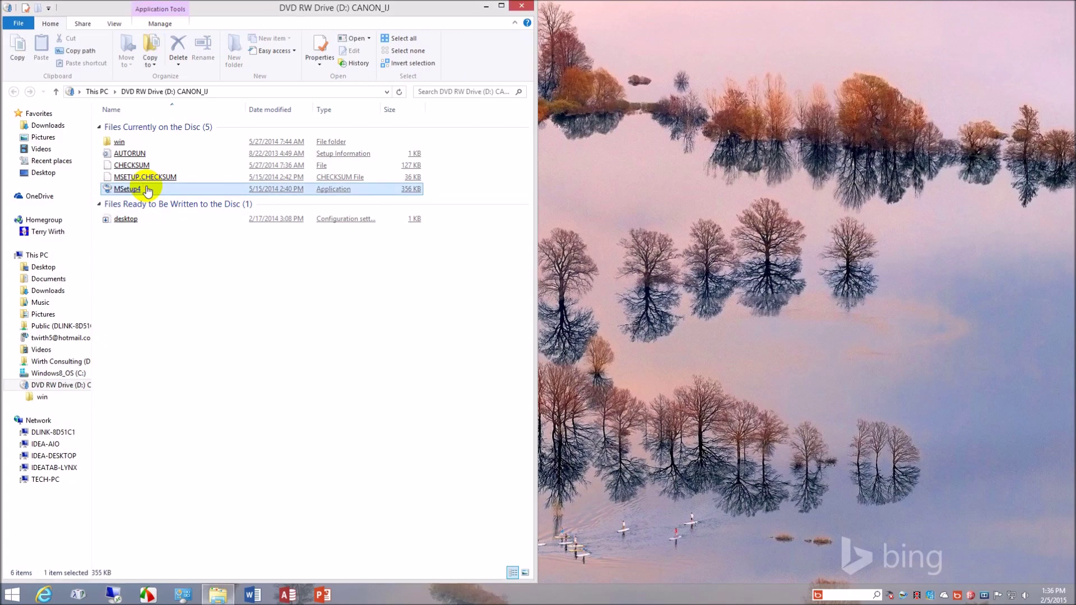
{"action": "left_click", "coordinate": [486, 5]}
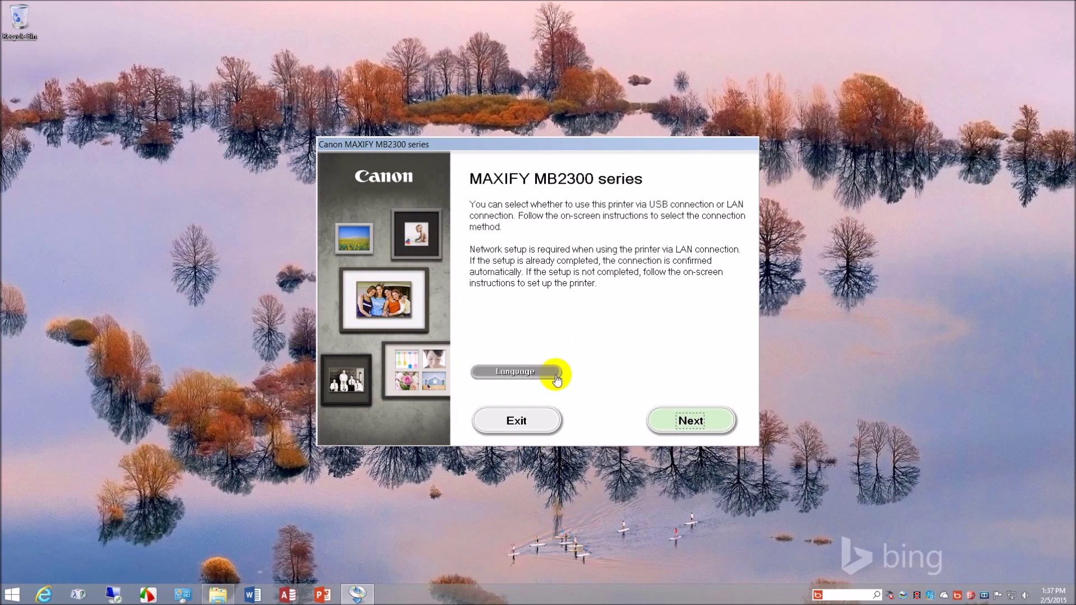
- Search the network, select the printer at 192.168.0.25 (retrying once), and continue setup
{"action": "left_click", "coordinate": [687, 421]}
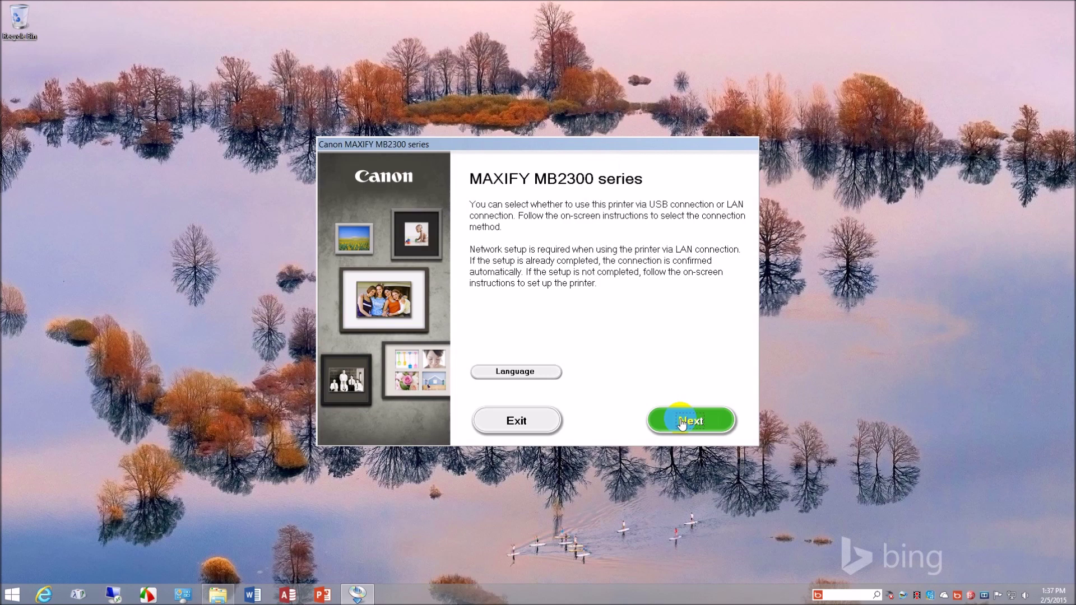
{"action": "left_click", "coordinate": [681, 423]}
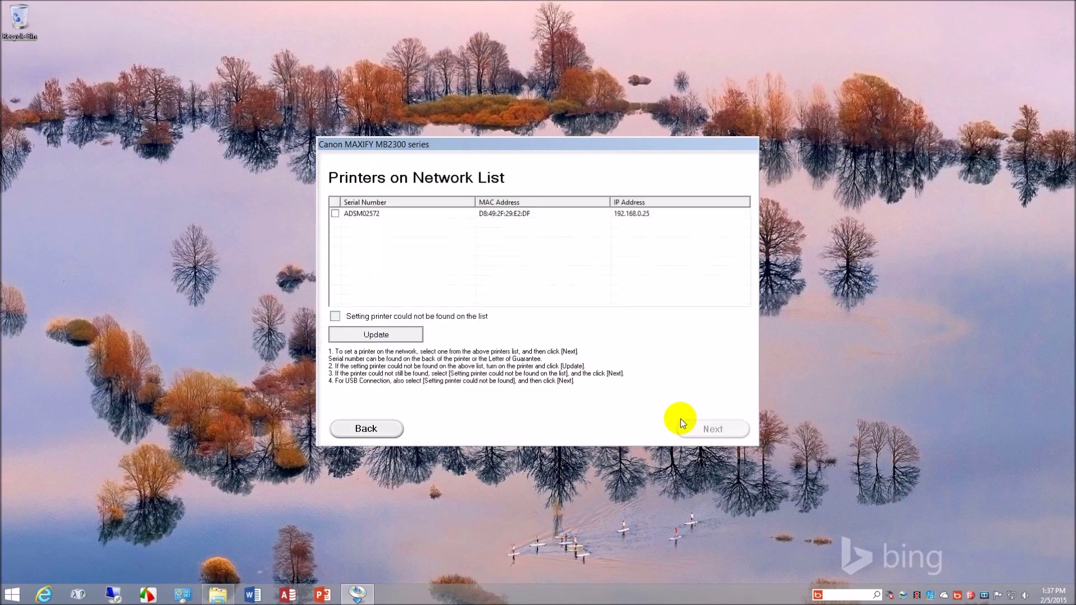
{"action": "left_click", "coordinate": [334, 215]}
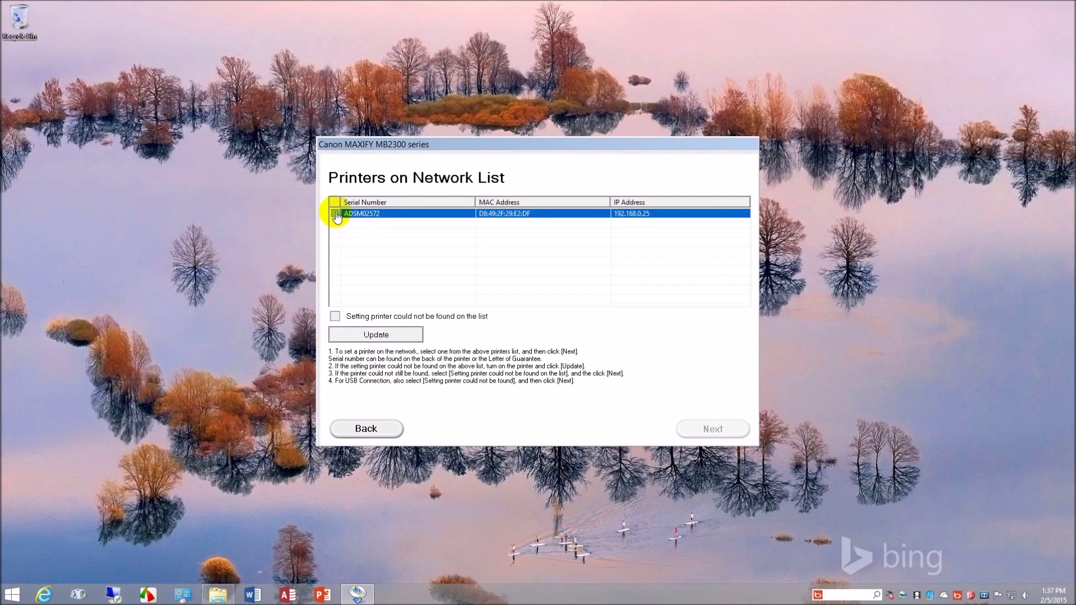
{"action": "left_click", "coordinate": [382, 217]}
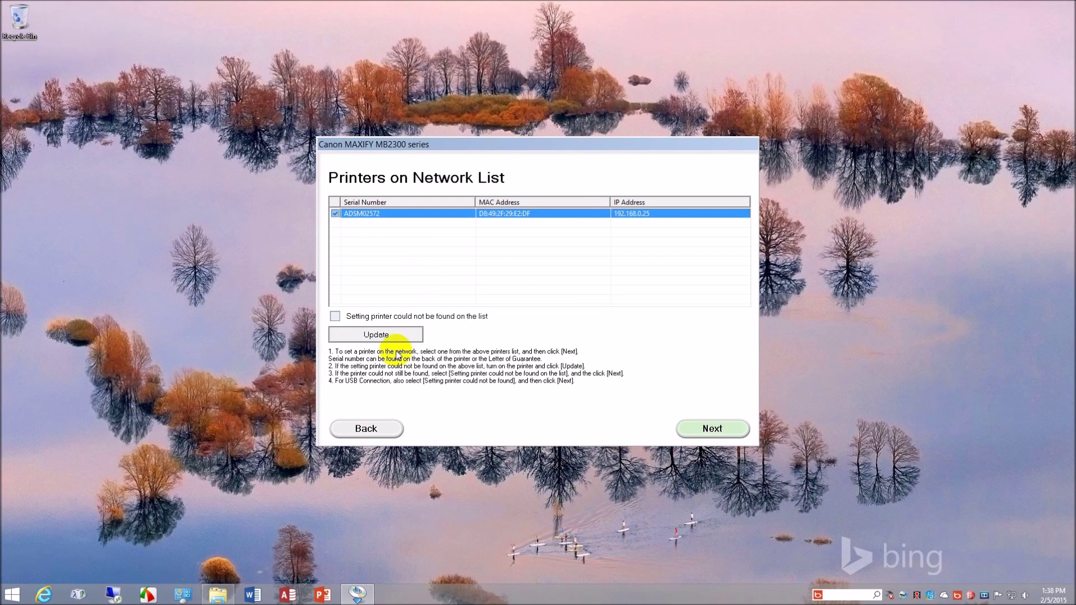
{"action": "left_click", "coordinate": [364, 428]}
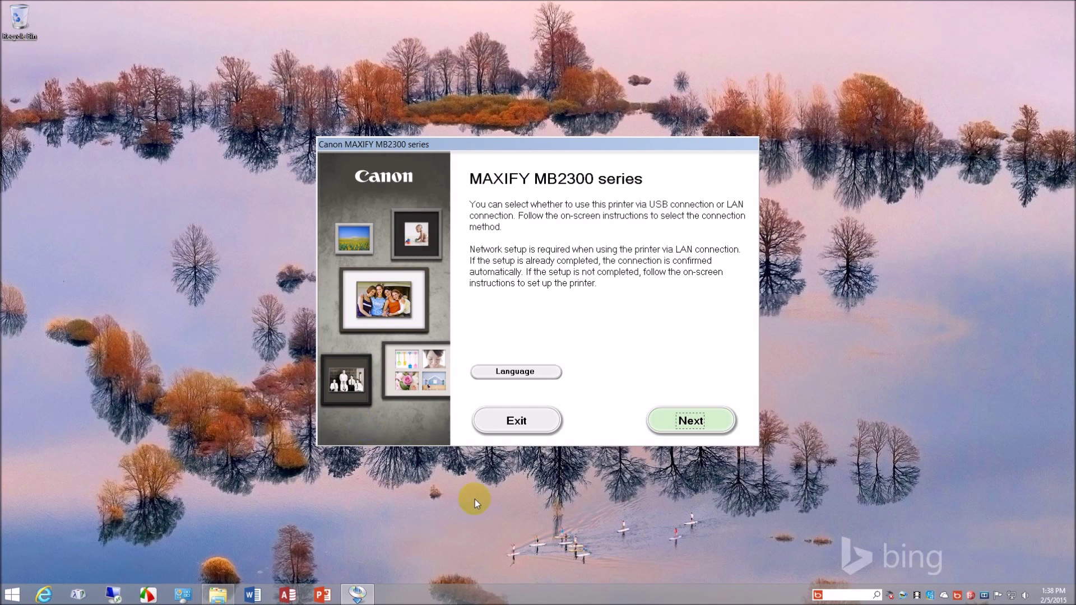
{"action": "left_click", "coordinate": [685, 421]}
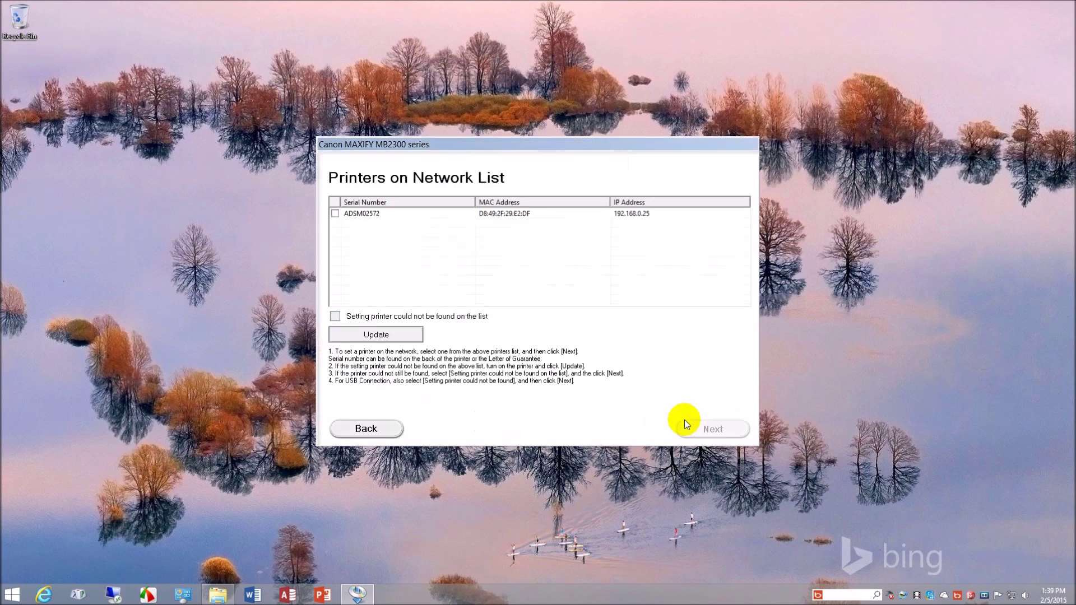
{"action": "left_click", "coordinate": [334, 214]}
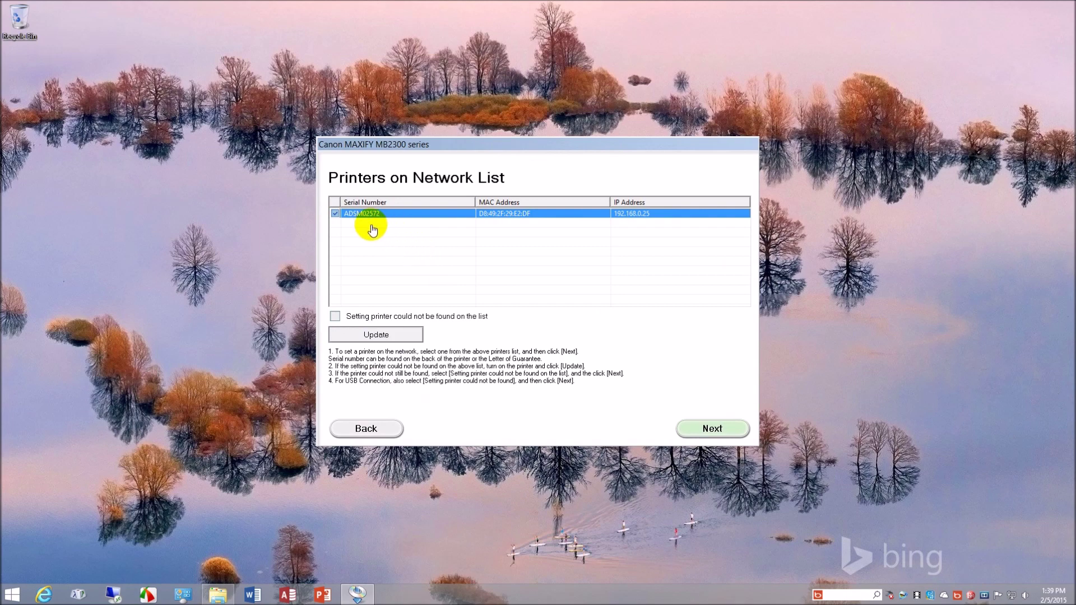
{"action": "left_click", "coordinate": [709, 434]}
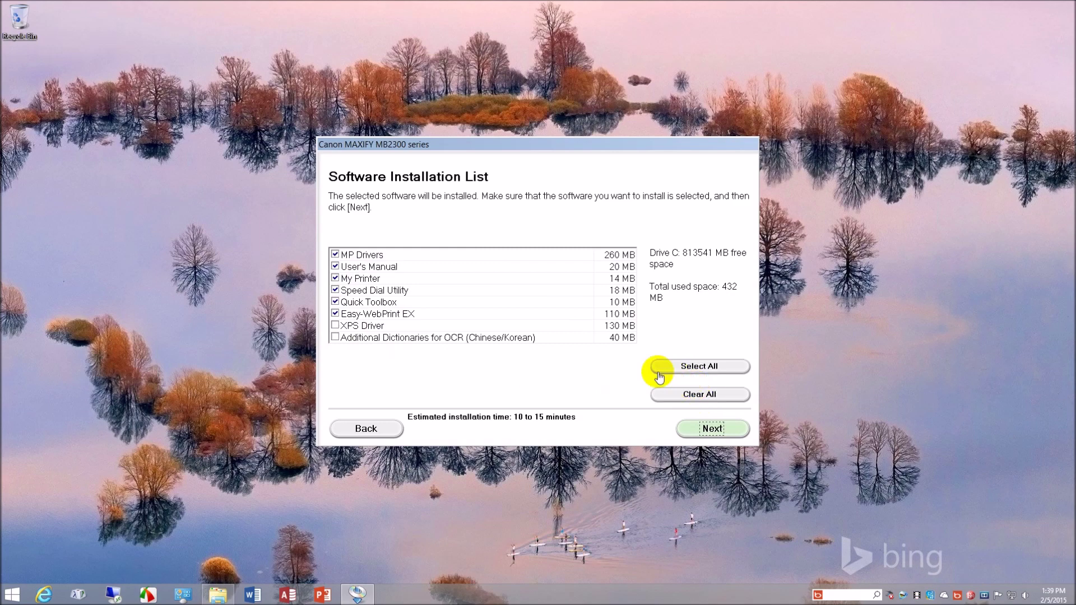
- Keep the default six software components (432 MB) and accept the license agreement
{"action": "left_click", "coordinate": [713, 435]}
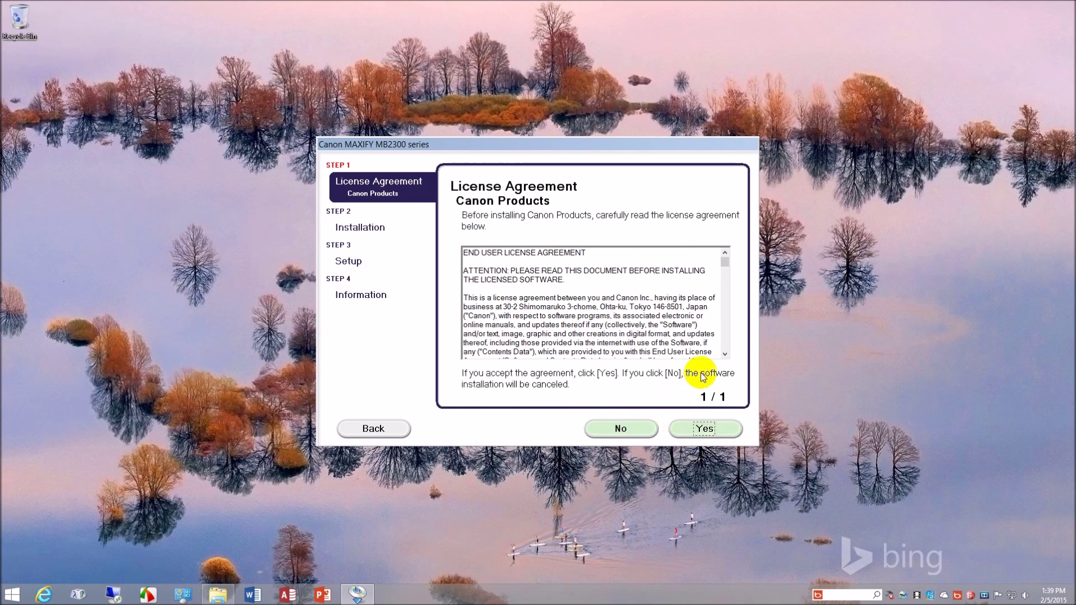
{"action": "left_click", "coordinate": [726, 355]}
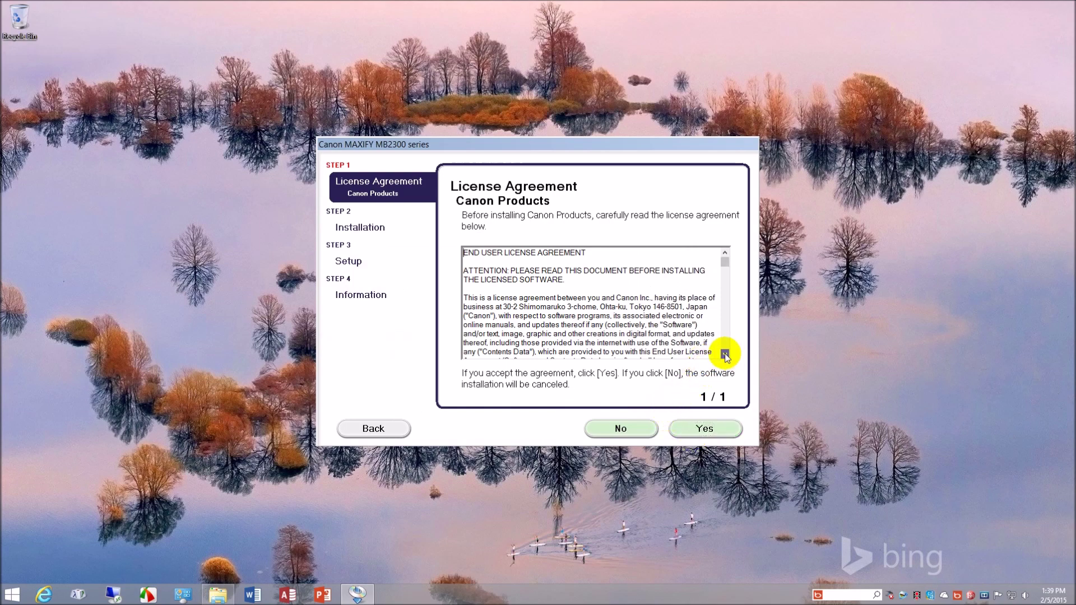
{"action": "left_click", "coordinate": [702, 431]}
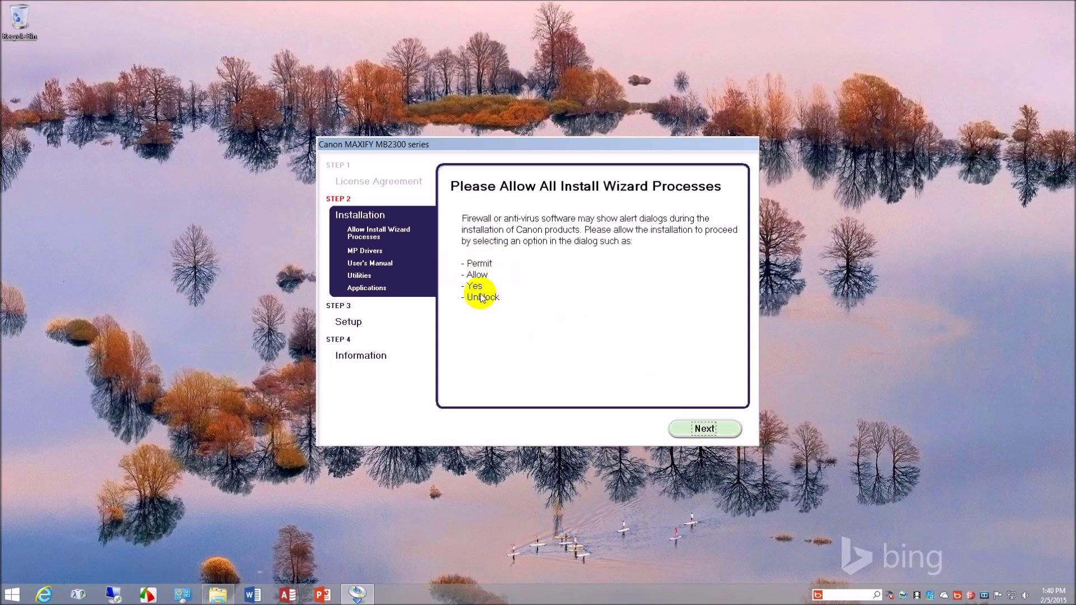
- Run the software installation through to completion, then select the new Canon MB2300 desktop shortcut
{"action": "left_click", "coordinate": [700, 434]}
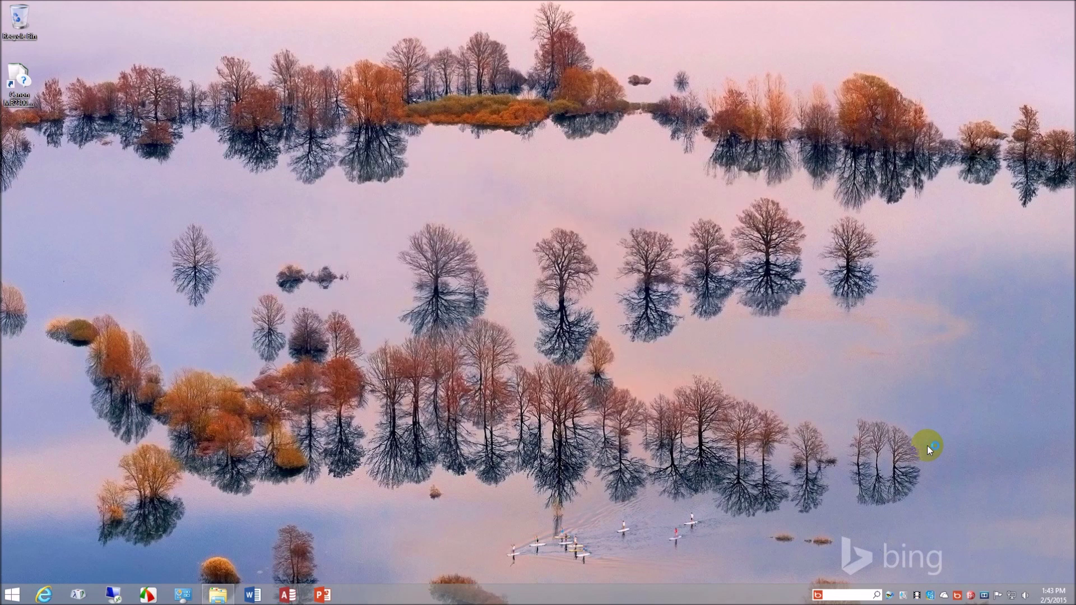
{"action": "left_click", "coordinate": [19, 90]}
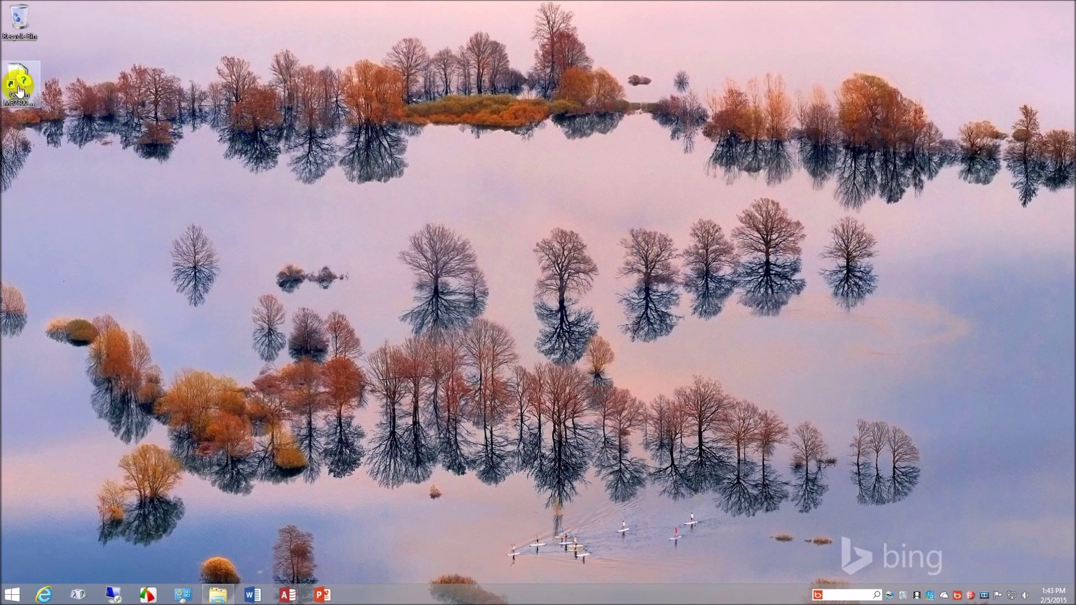
- Drag the Canon MB2300 desktop shortcut into the Recycle Bin
{"action": "left_click_drag", "start_coordinate": [20, 90], "coordinate": [17, 25]}
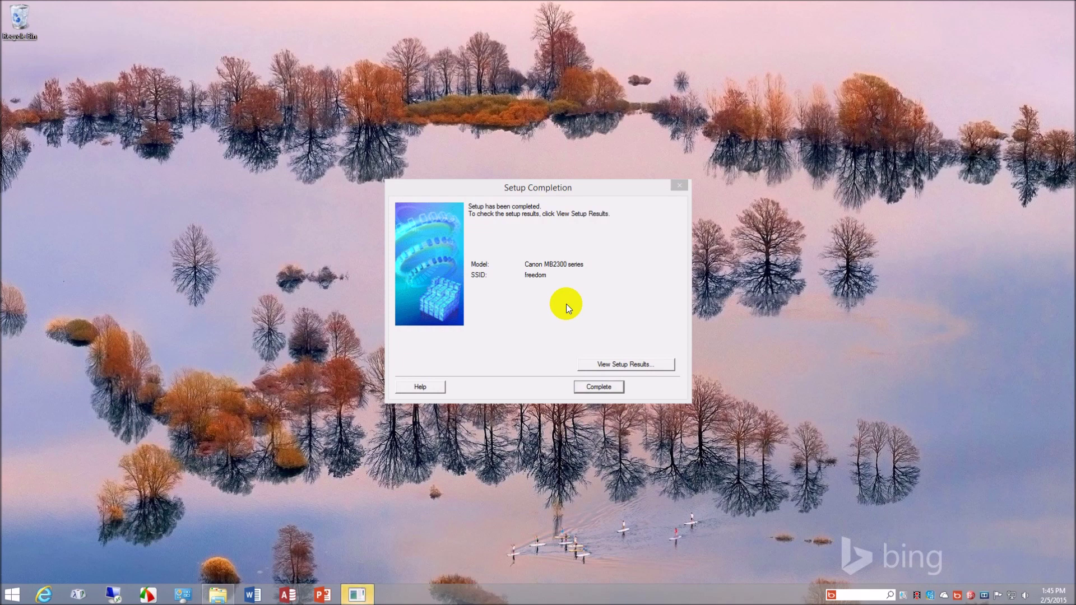
- Dismiss the setup completion summary and advance past Setup Complete and User Registration
{"action": "left_click", "coordinate": [604, 388]}
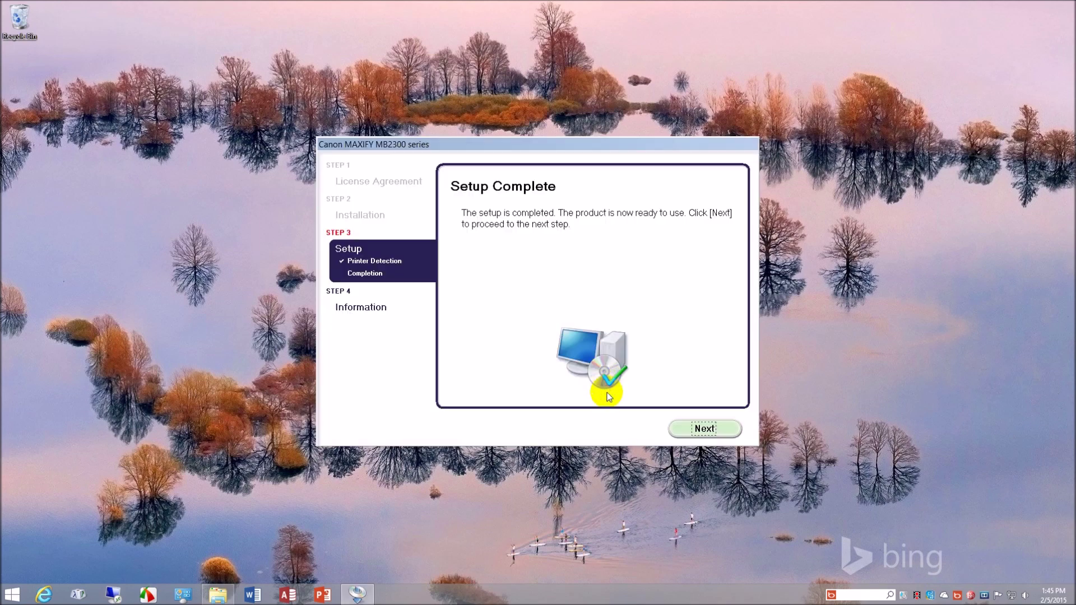
{"action": "left_click", "coordinate": [706, 433]}
{"action": "left_click", "coordinate": [705, 431]}
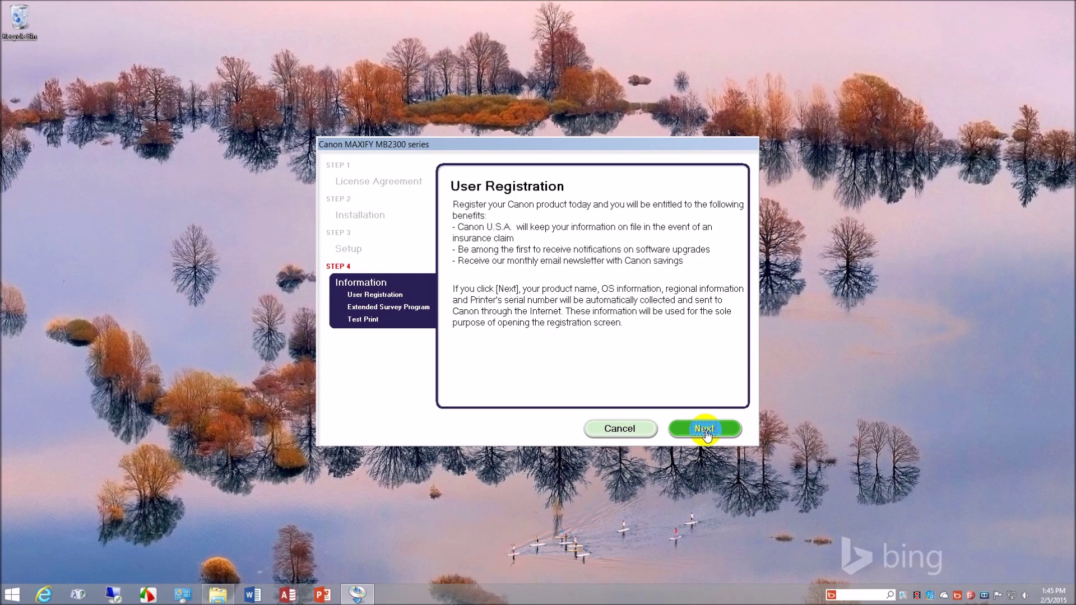
{"action": "left_click", "coordinate": [705, 431]}
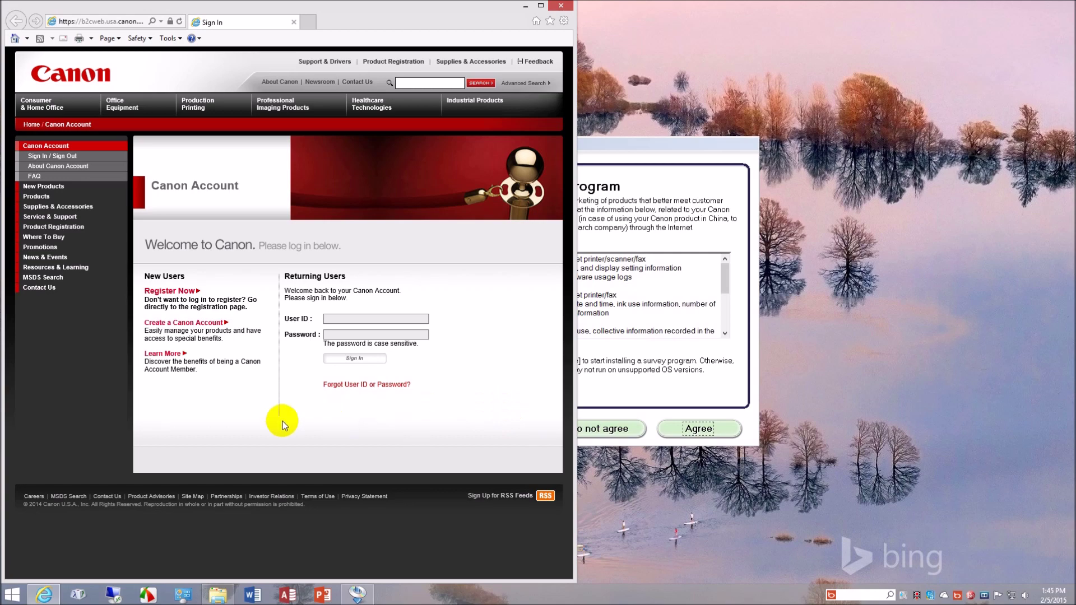
- Start new-user registration and browse Office Equipment hardware for office and multifunction printer series
{"action": "left_click", "coordinate": [187, 296]}
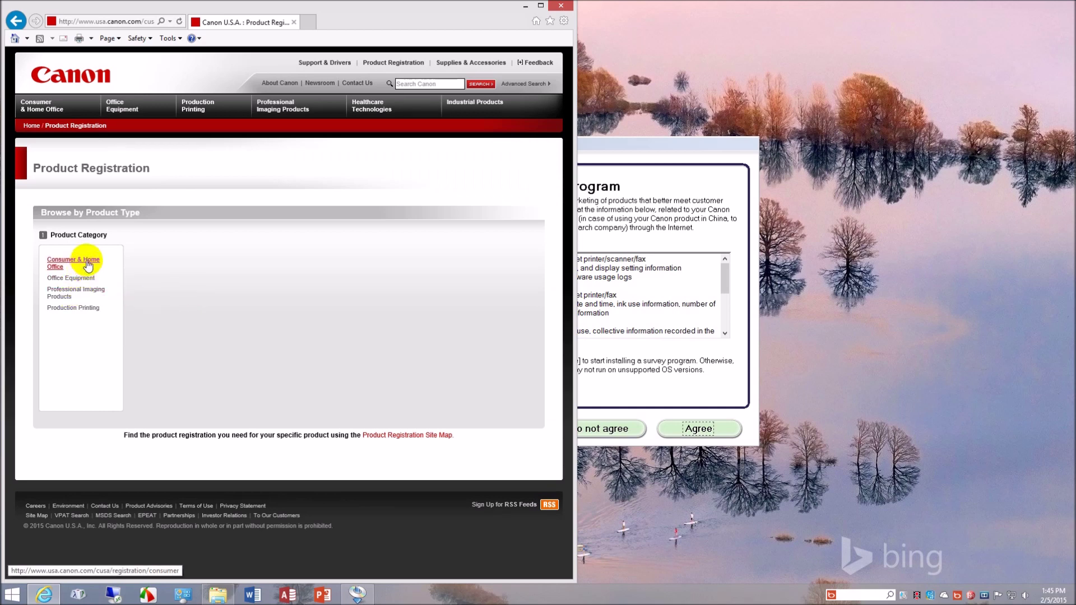
{"action": "left_click", "coordinate": [86, 279]}
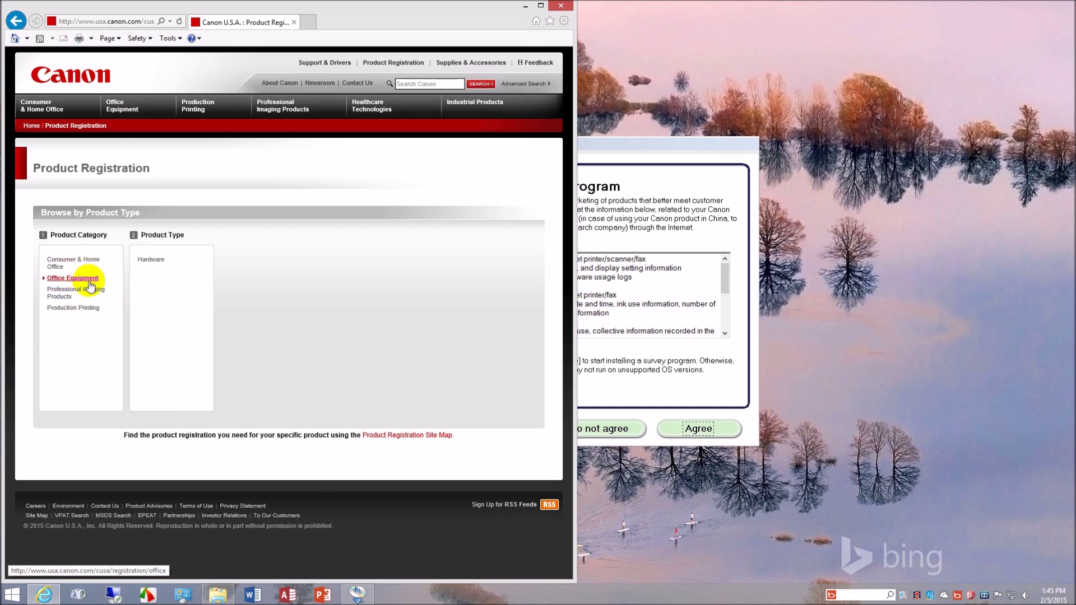
{"action": "left_click", "coordinate": [151, 259]}
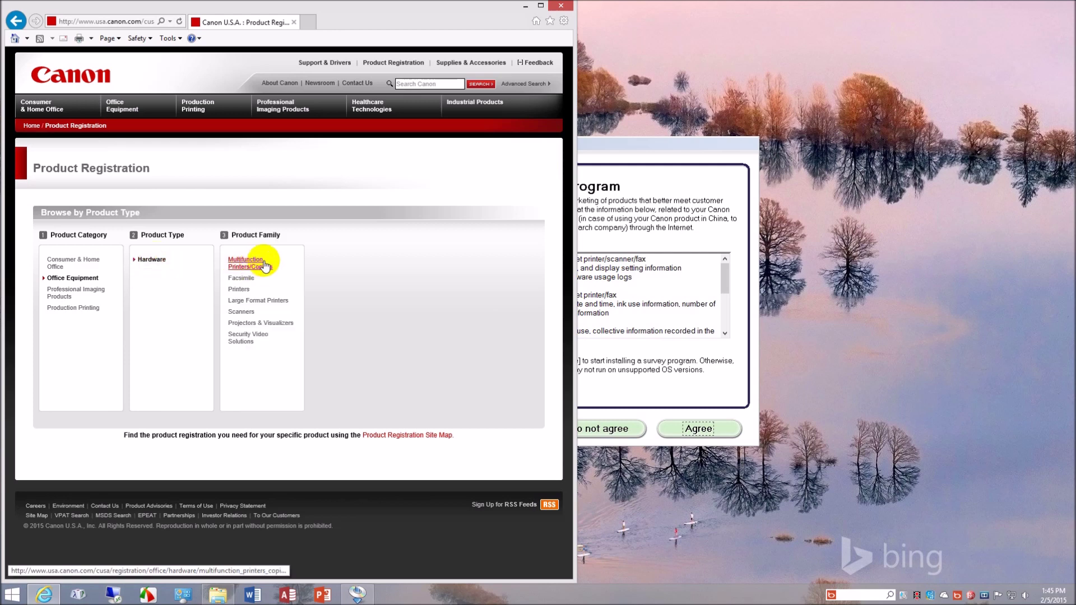
{"action": "left_click", "coordinate": [248, 289]}
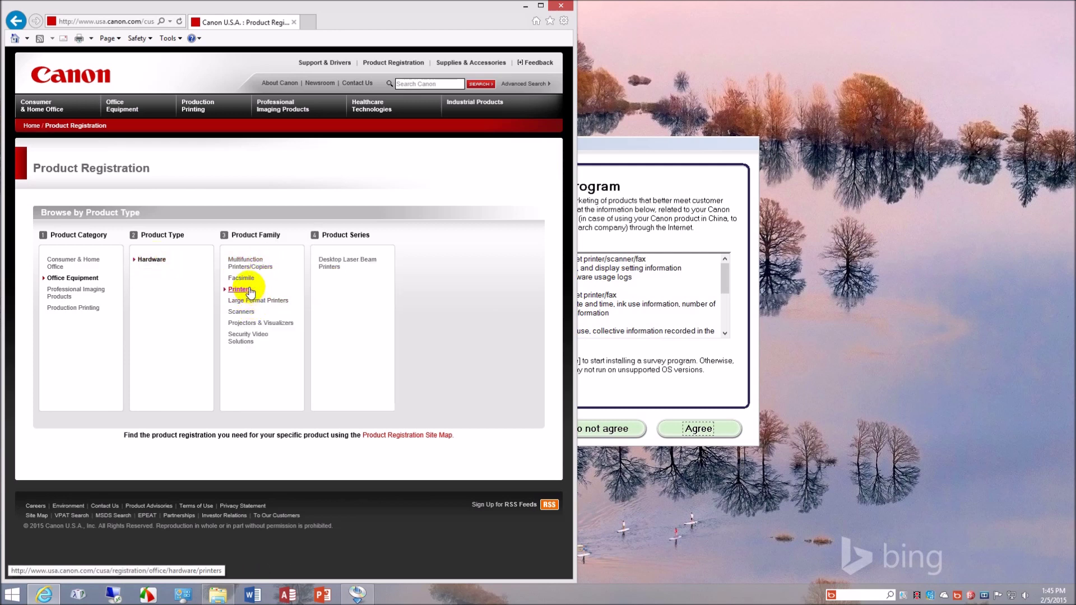
{"action": "left_click", "coordinate": [251, 263]}
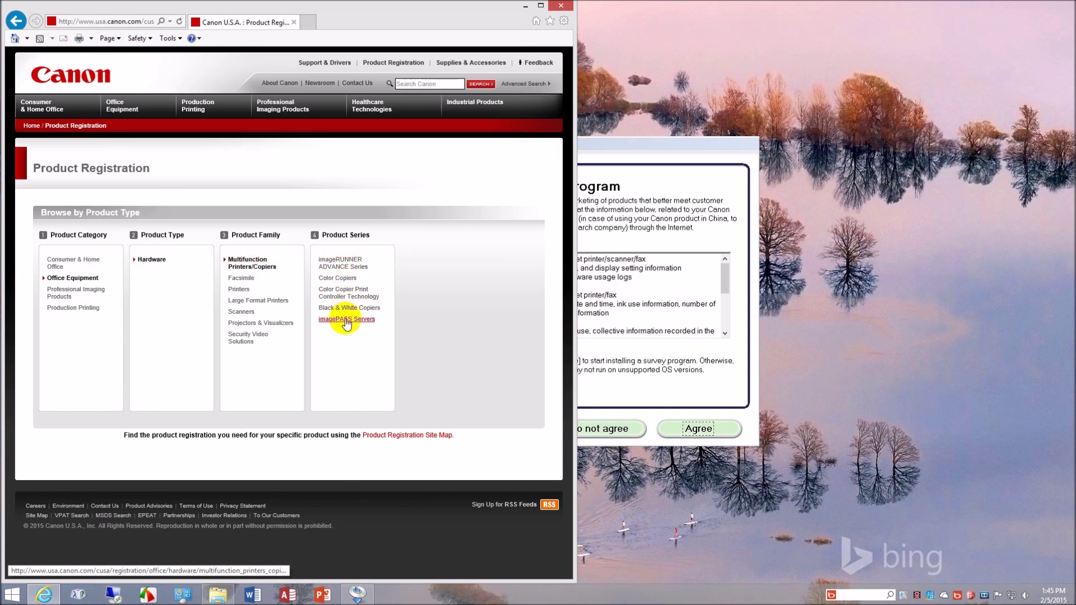
- Browse consumer and home office printer families, then go back and reopen product registration
{"action": "left_click", "coordinate": [73, 261]}
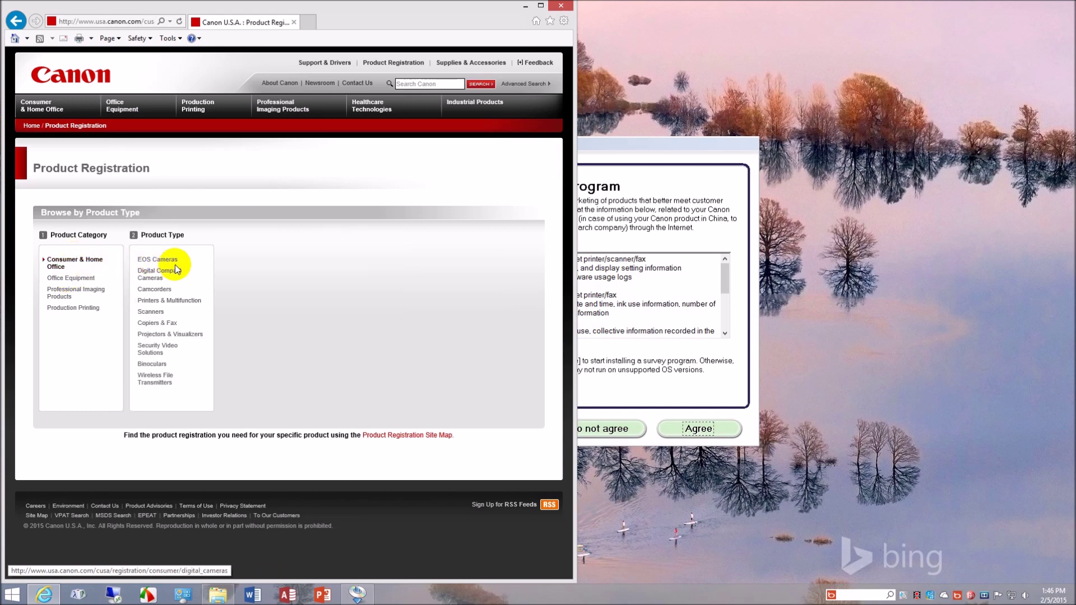
{"action": "left_click", "coordinate": [178, 303]}
{"action": "left_click", "coordinate": [298, 359]}
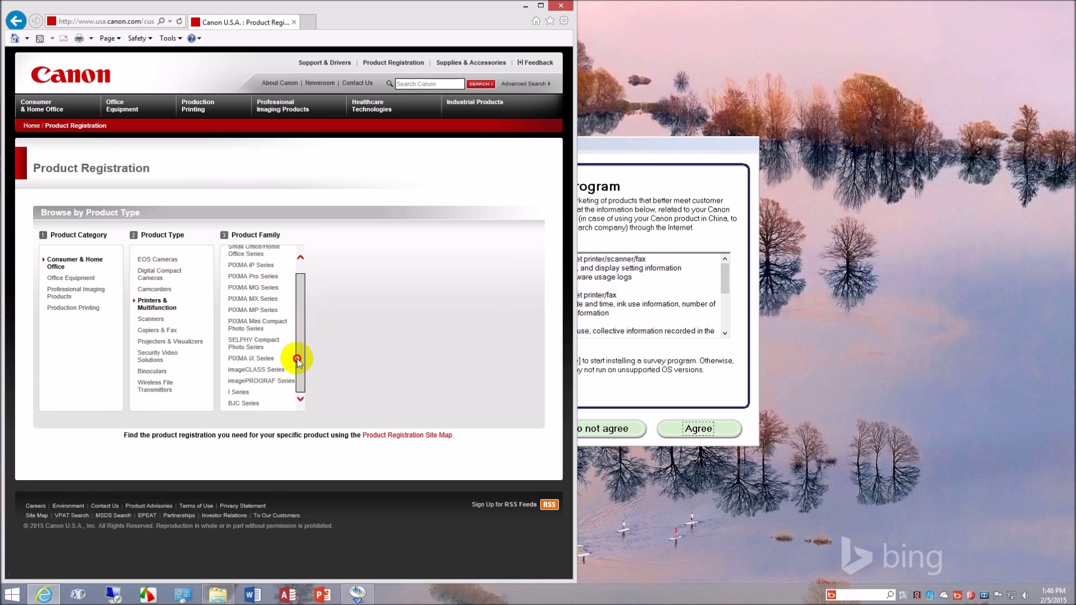
{"action": "left_click_drag", "start_coordinate": [297, 360], "coordinate": [300, 312]}
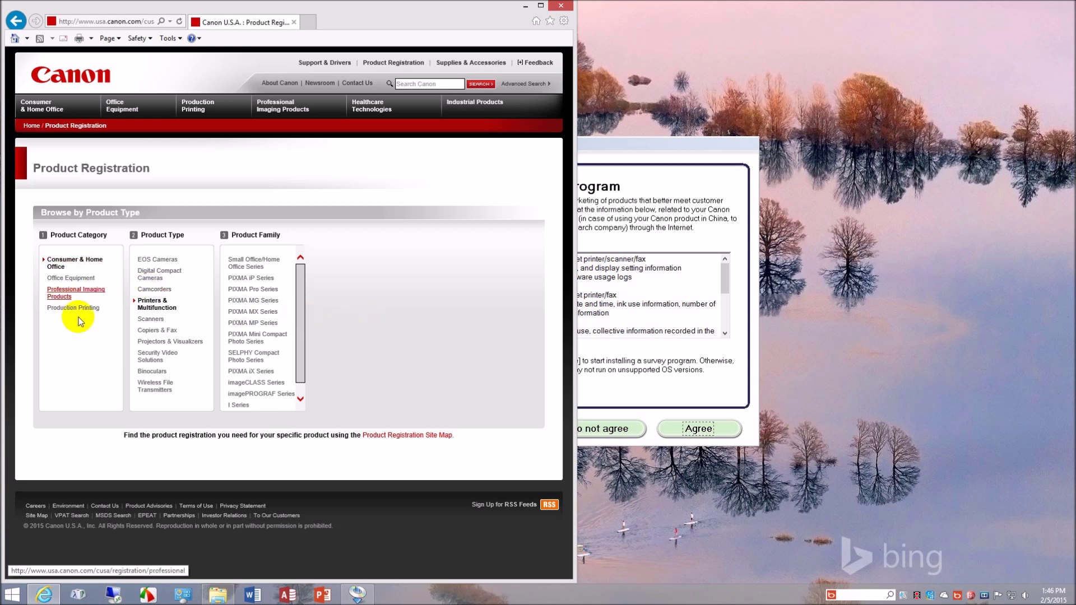
{"action": "left_click", "coordinate": [16, 21]}
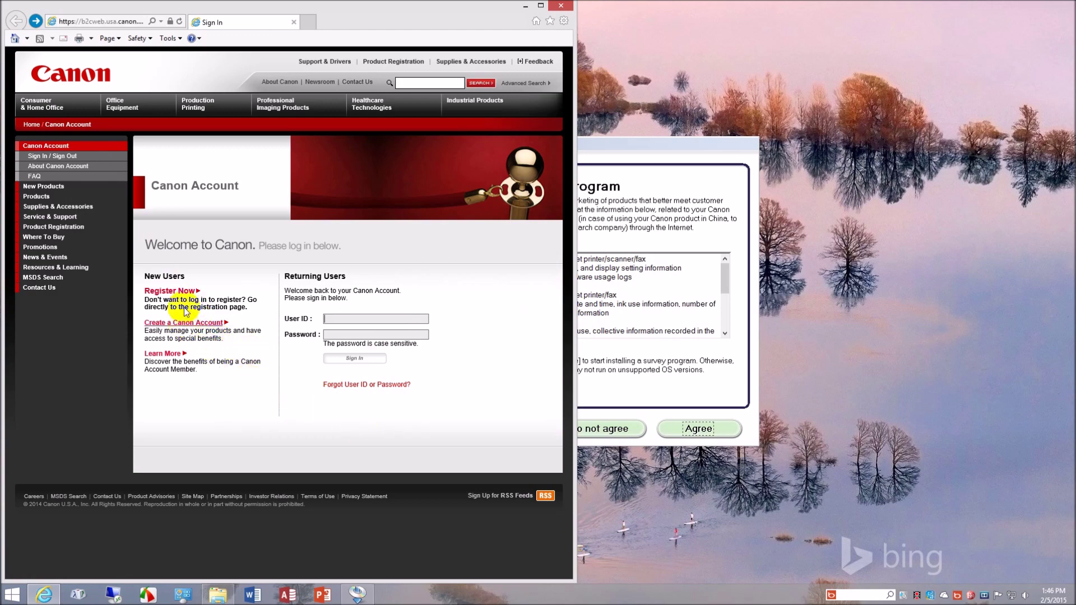
{"action": "left_click", "coordinate": [181, 294]}
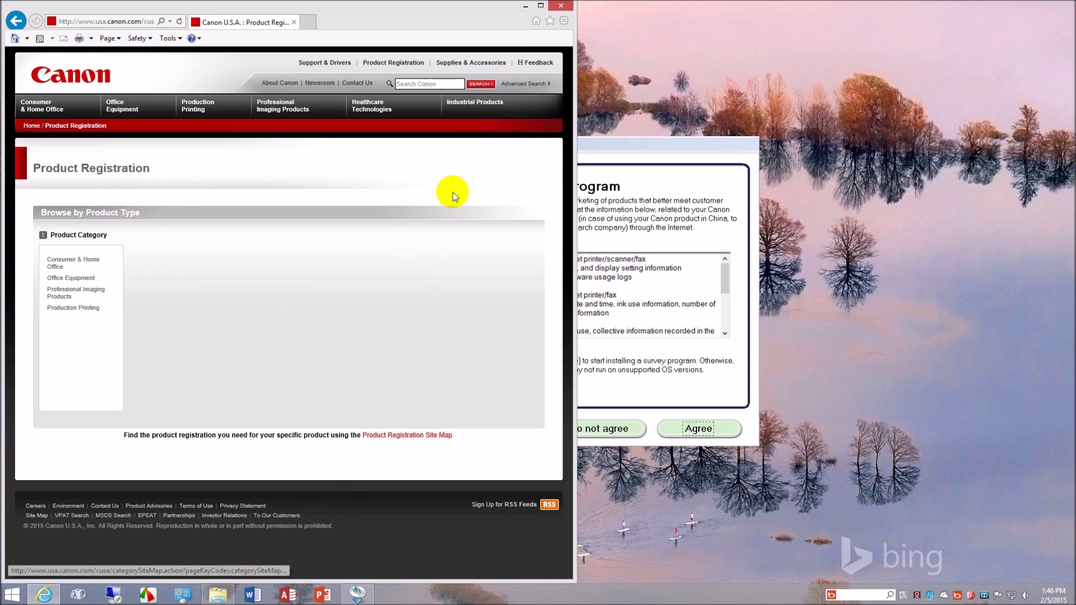
- Close the registration website, continue to the Extended Survey Program page, and scroll through its full terms
{"action": "left_click", "coordinate": [561, 6]}
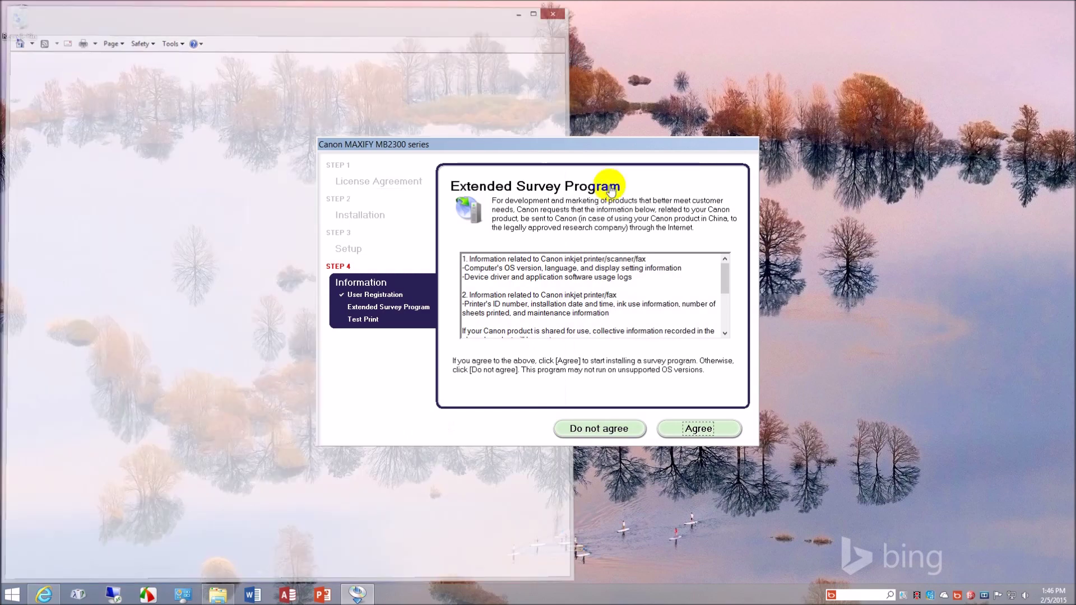
{"action": "left_click", "coordinate": [695, 427]}
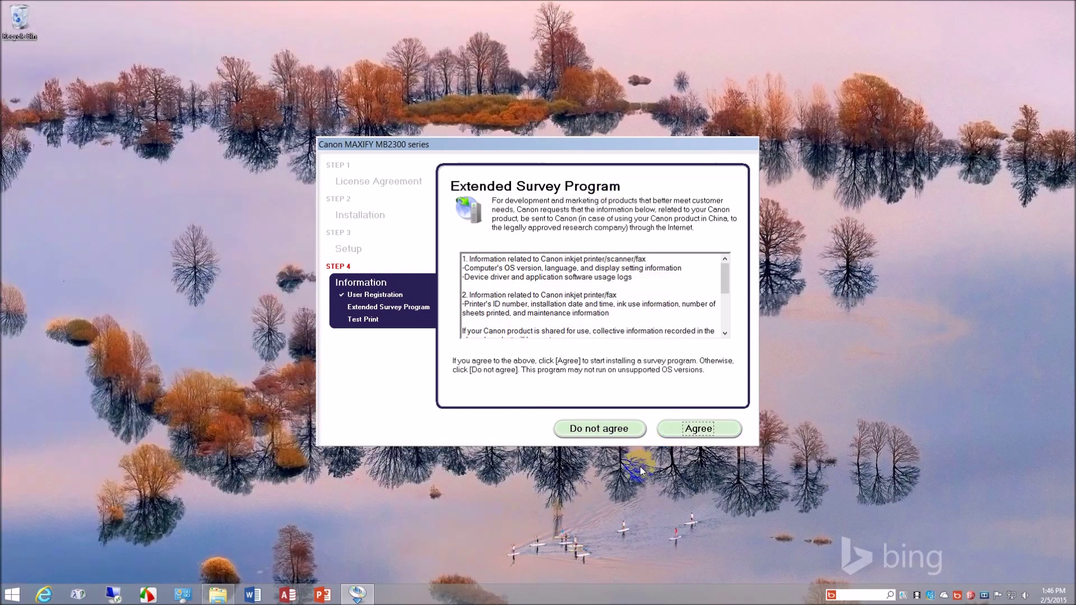
{"action": "left_click", "coordinate": [707, 429]}
{"action": "mouse_move", "coordinate": [724, 283]}
{"action": "left_mouse_down"}
{"action": "mouse_move", "coordinate": [725, 321]}
{"action": "mouse_move", "coordinate": [721, 275]}
{"action": "left_mouse_up"}
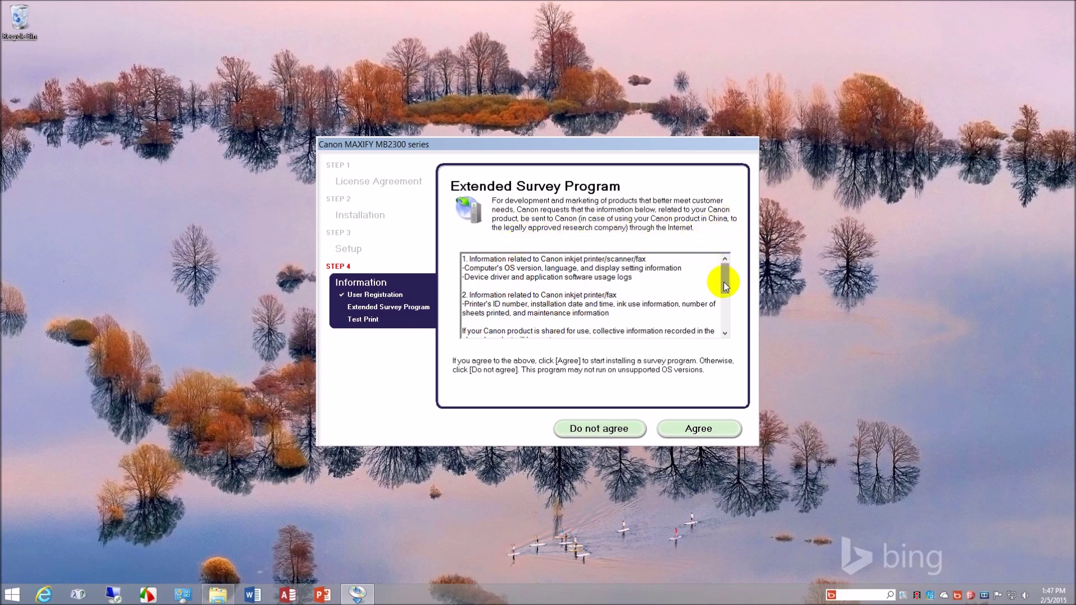
{"action": "left_click_drag", "start_coordinate": [722, 279], "coordinate": [726, 332]}
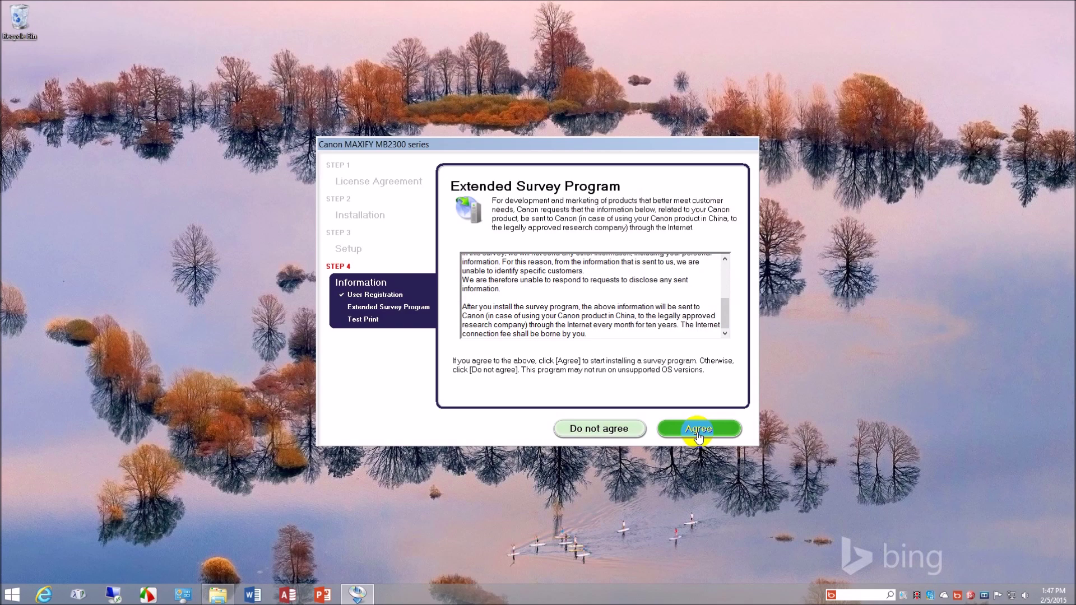
- Decline the Extended Survey Program, skip the test print, and exit the finished installer
{"action": "left_click", "coordinate": [620, 430]}
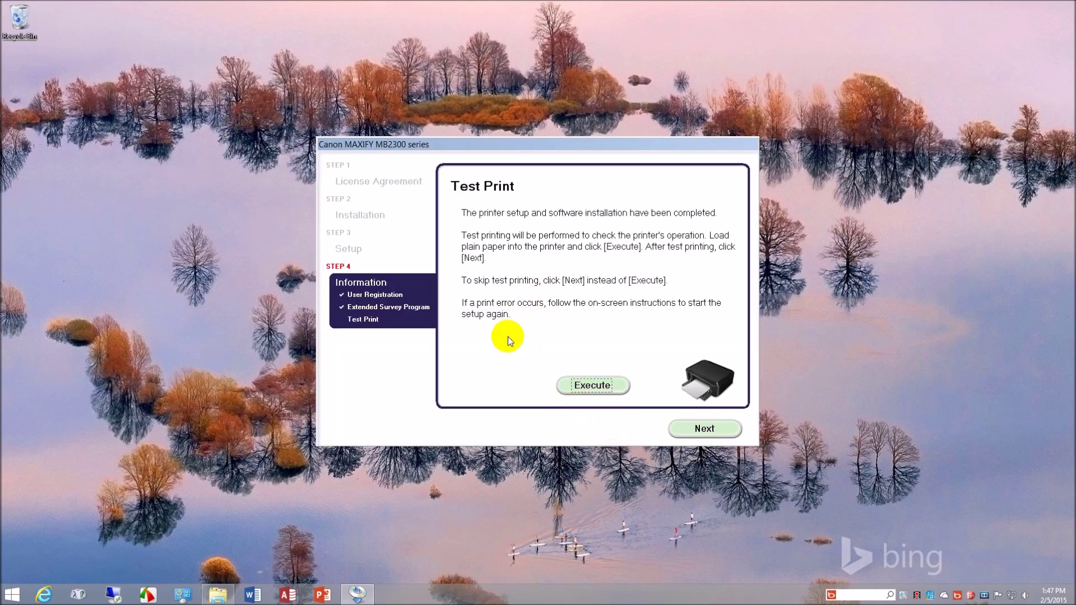
{"action": "left_click", "coordinate": [704, 432]}
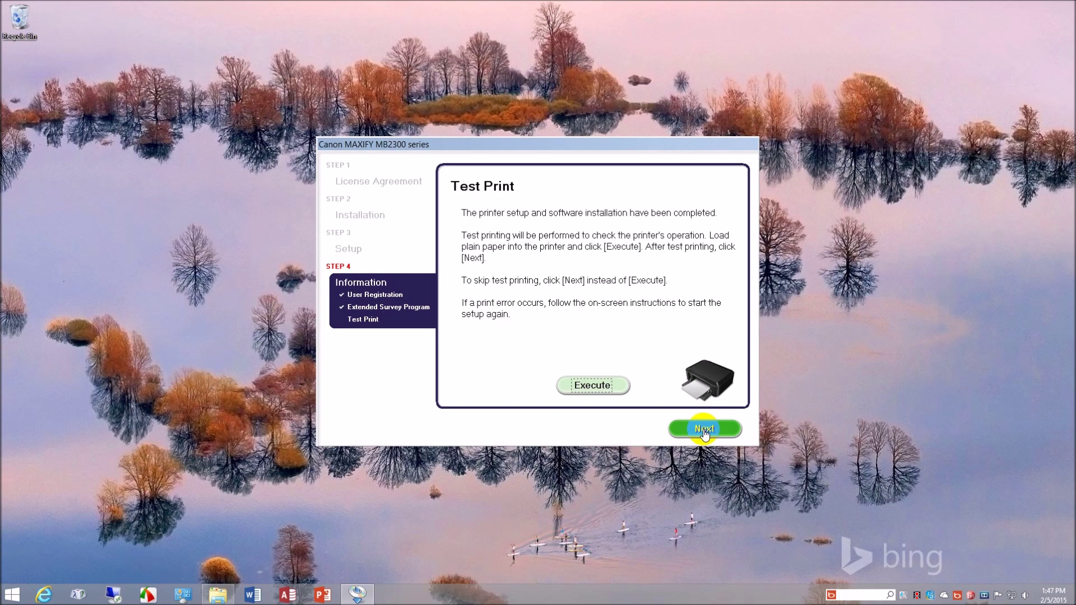
{"action": "left_click", "coordinate": [705, 430]}
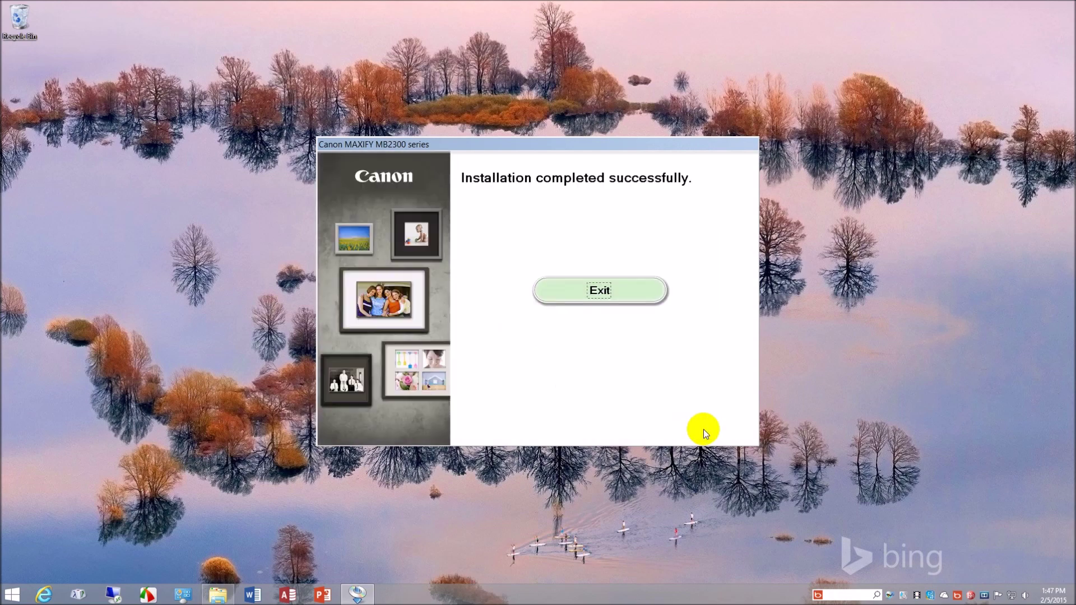
{"action": "left_click", "coordinate": [606, 300]}
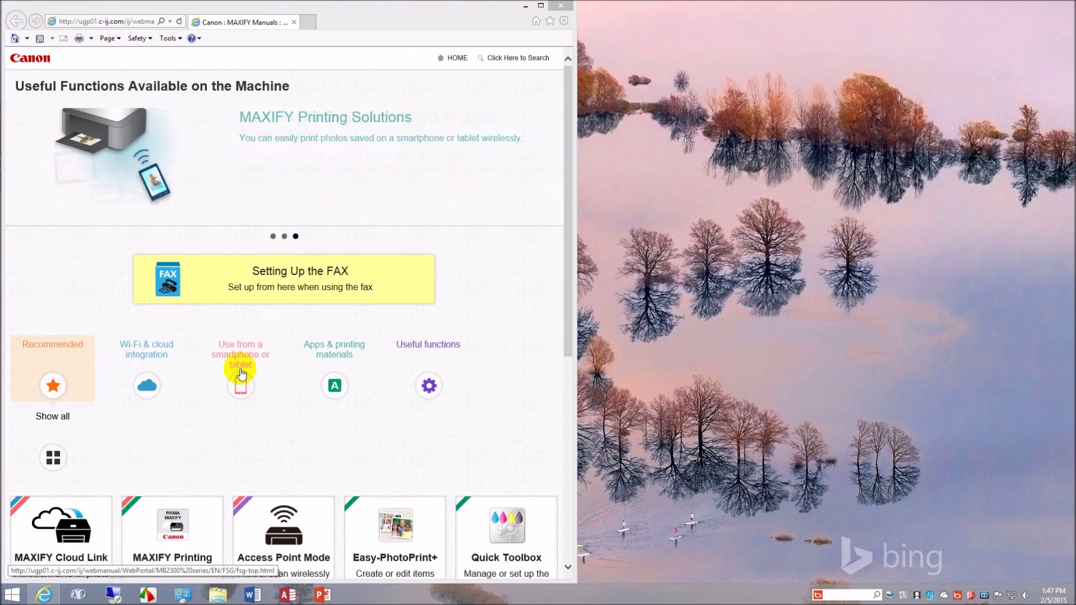
- Show the manual's Wi-Fi & cloud integration functions, from MAXIFY Cloud Link to Shared Folder
{"action": "left_click", "coordinate": [149, 354]}
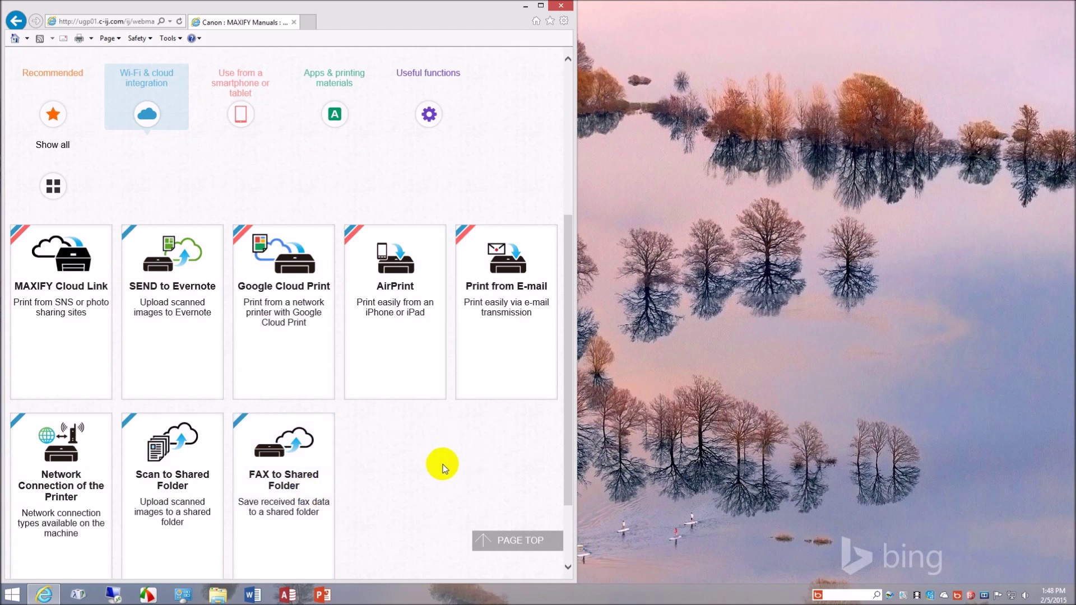
- View the smartphone/tablet, Apps & printing materials and Useful functions categories, then close the manual
{"action": "left_click", "coordinate": [246, 118]}
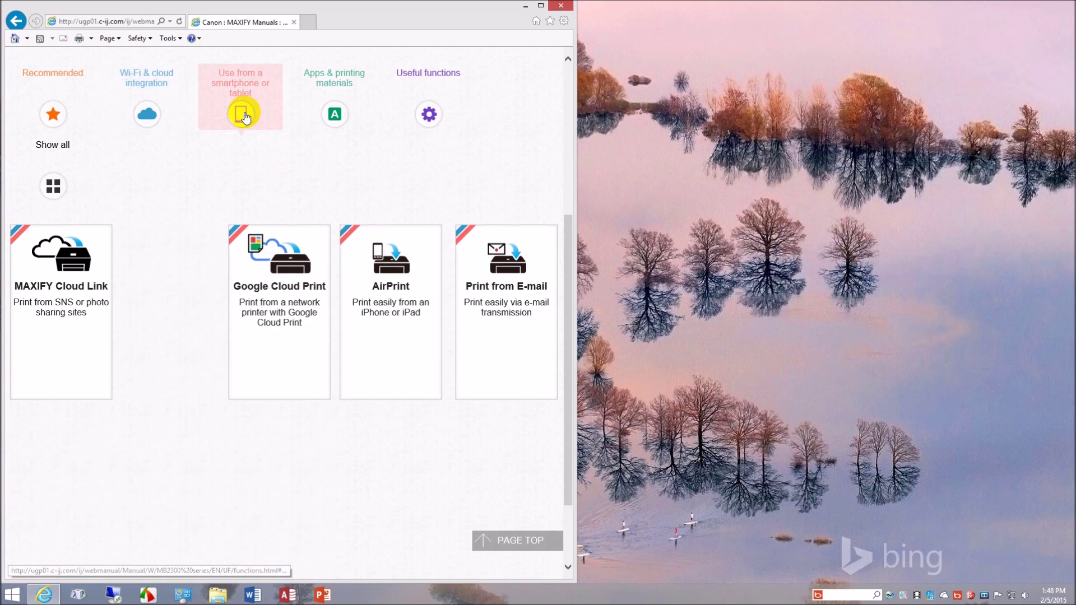
{"action": "left_click", "coordinate": [335, 116]}
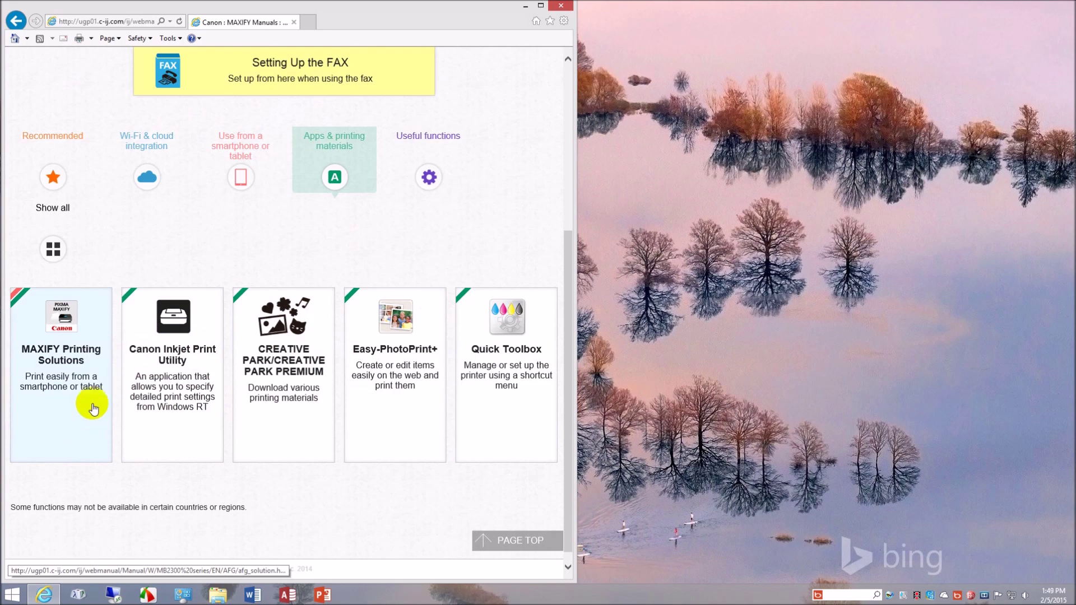
{"action": "left_click", "coordinate": [428, 177]}
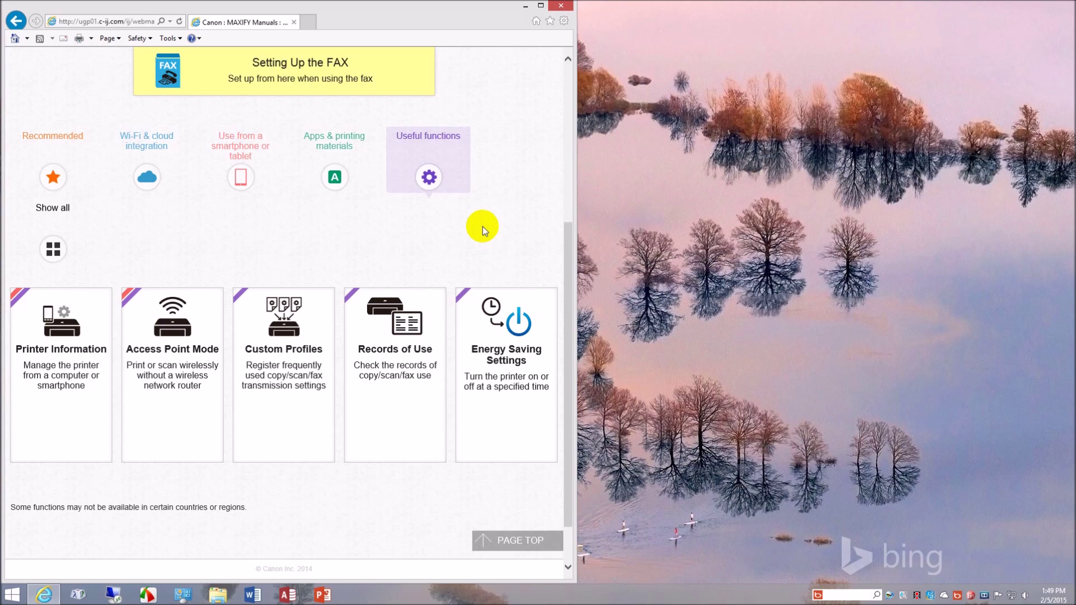
{"action": "left_click", "coordinate": [562, 7]}
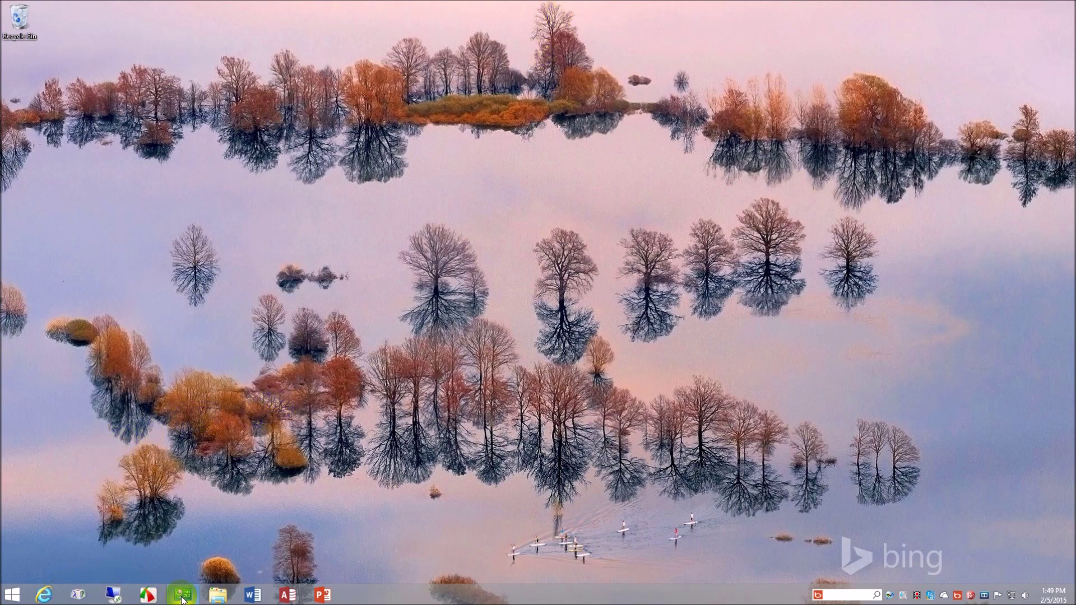
- Check the Start screen's apps list for the new Canon MB2300 entries, then return to Control Panel
{"action": "left_click", "coordinate": [183, 597]}
{"action": "left_click", "coordinate": [12, 594]}
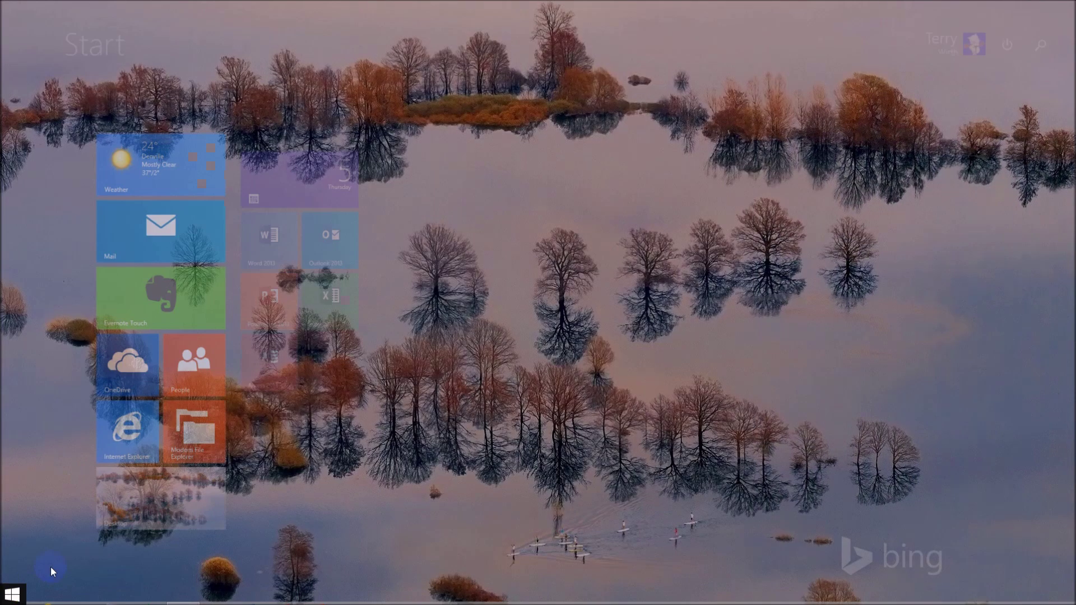
{"action": "left_click", "coordinate": [74, 572]}
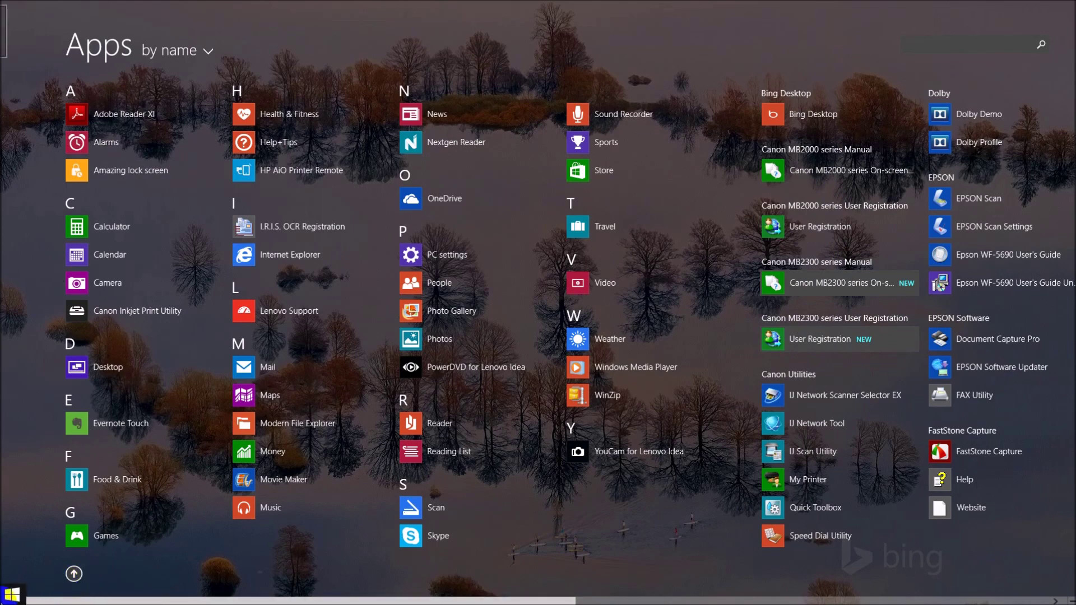
{"action": "left_click", "coordinate": [11, 594]}
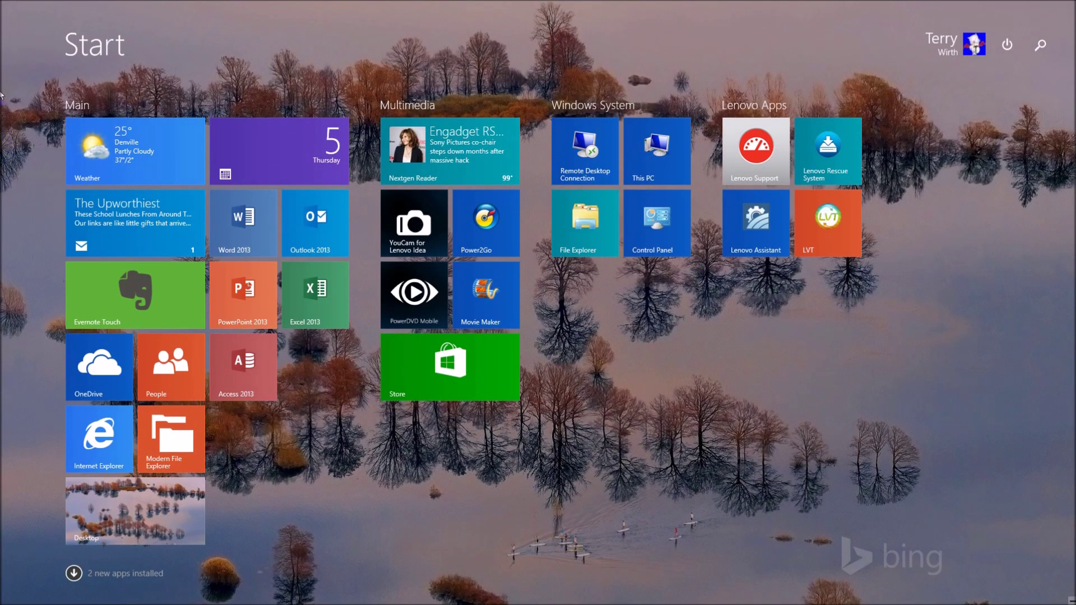
{"action": "left_click", "coordinate": [3, 13]}
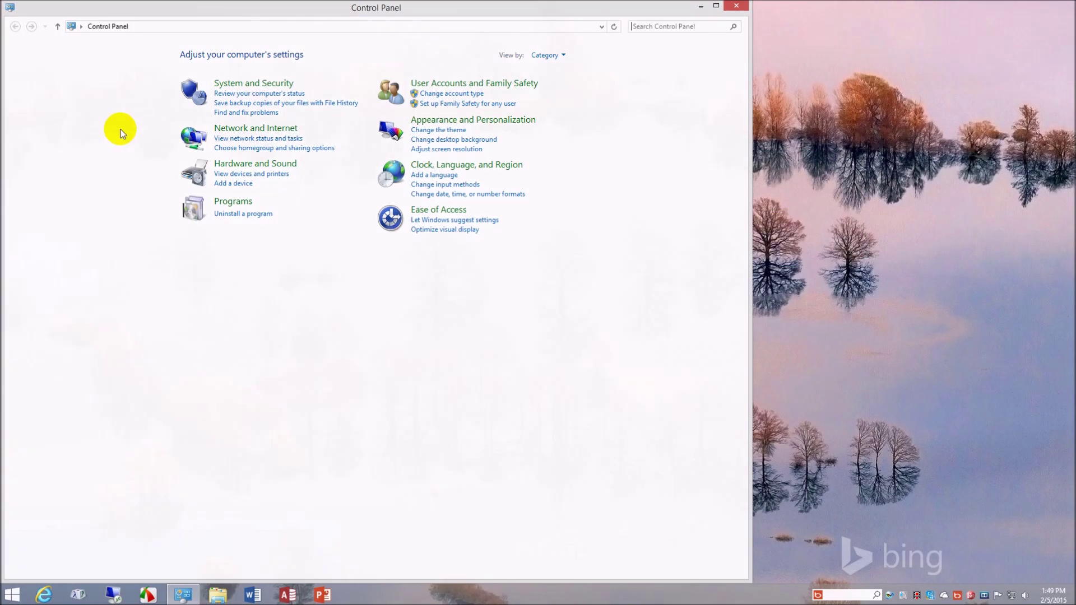
- Check the Canon Easy-WebPrint EX, Speed Dial Utility and MB2300 series entries in Programs and Features
{"action": "left_click", "coordinate": [241, 214]}
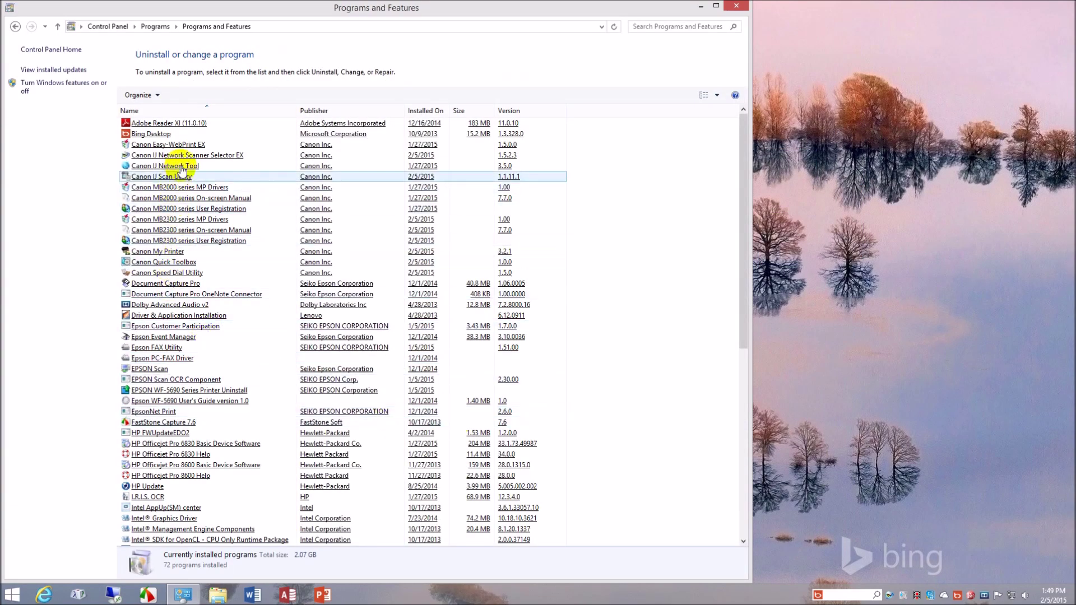
{"action": "left_click", "coordinate": [180, 145]}
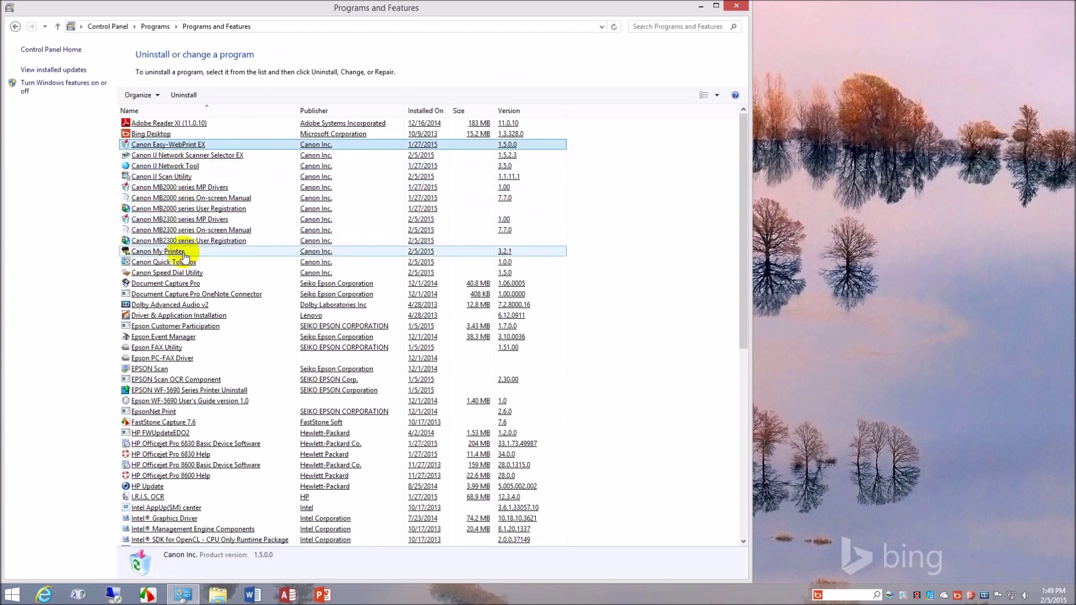
{"action": "left_click", "coordinate": [188, 273]}
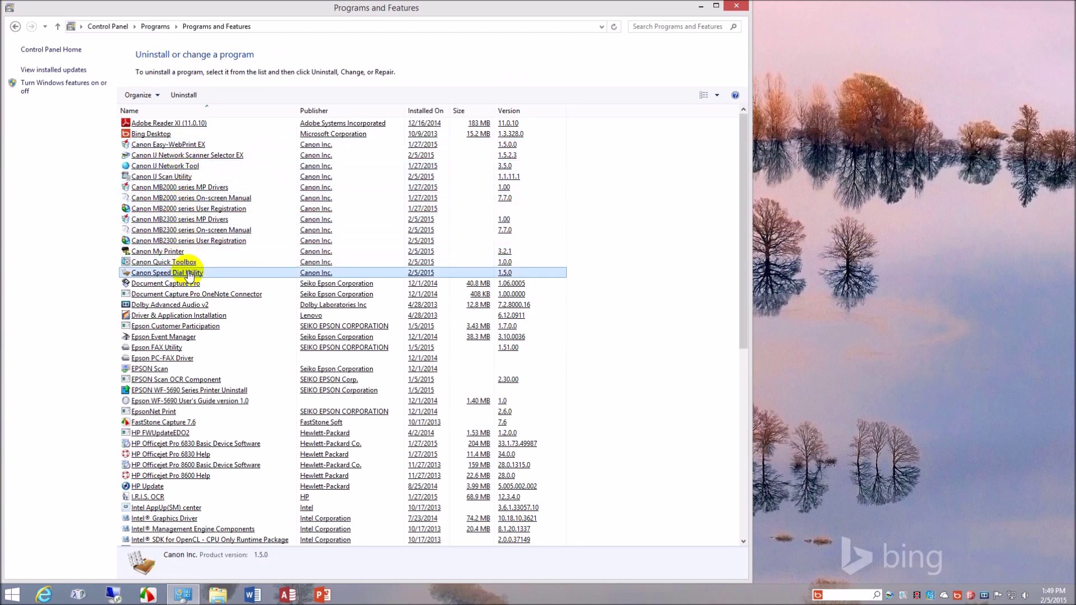
{"action": "left_click", "coordinate": [195, 220]}
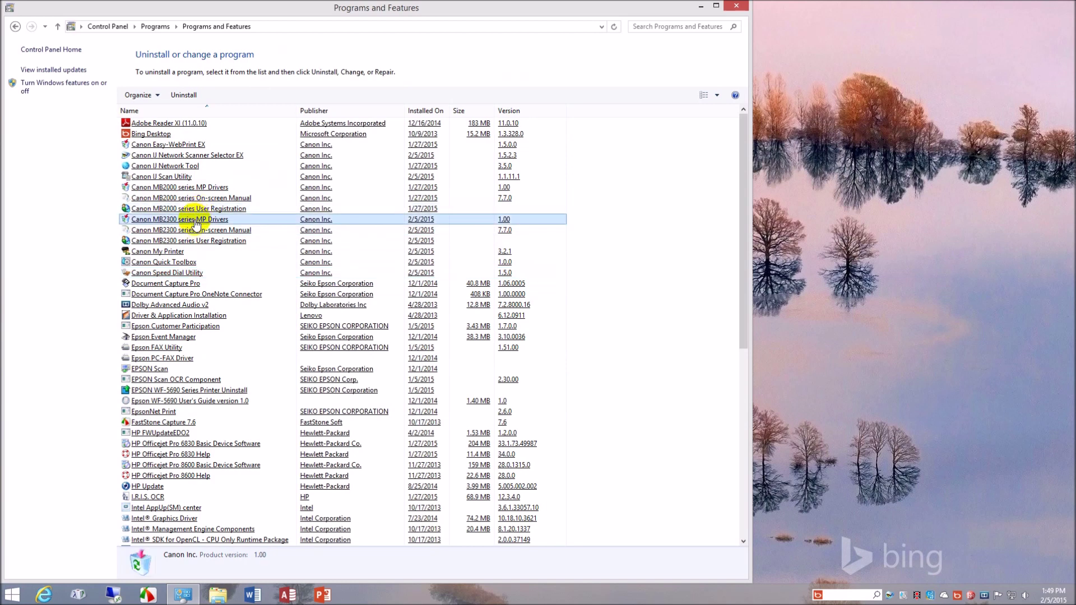
{"action": "left_click", "coordinate": [198, 232]}
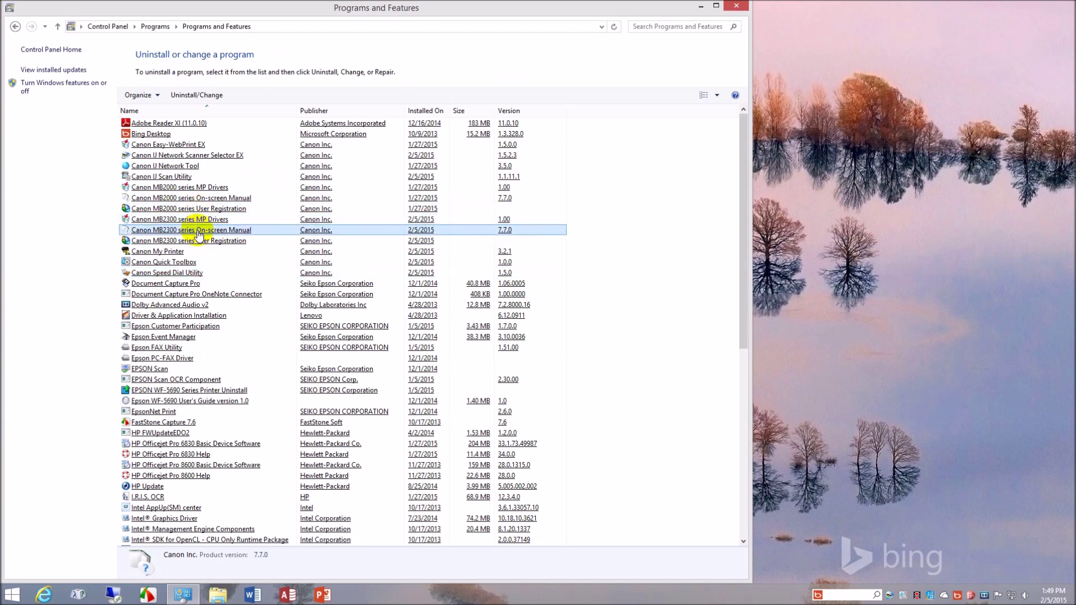
{"action": "left_click", "coordinate": [202, 241]}
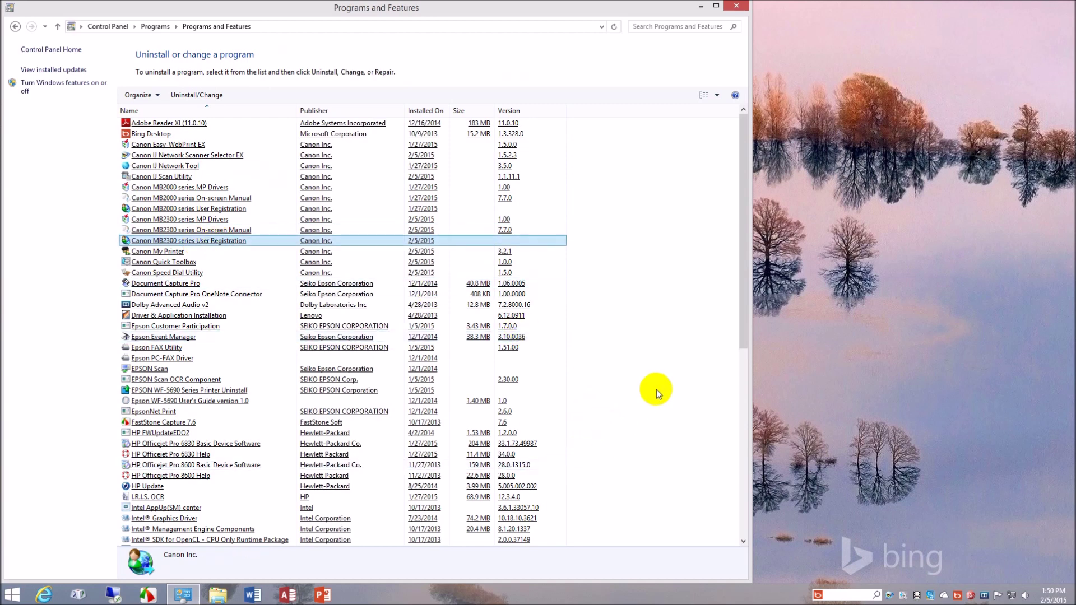
{"action": "left_click", "coordinate": [206, 231]}
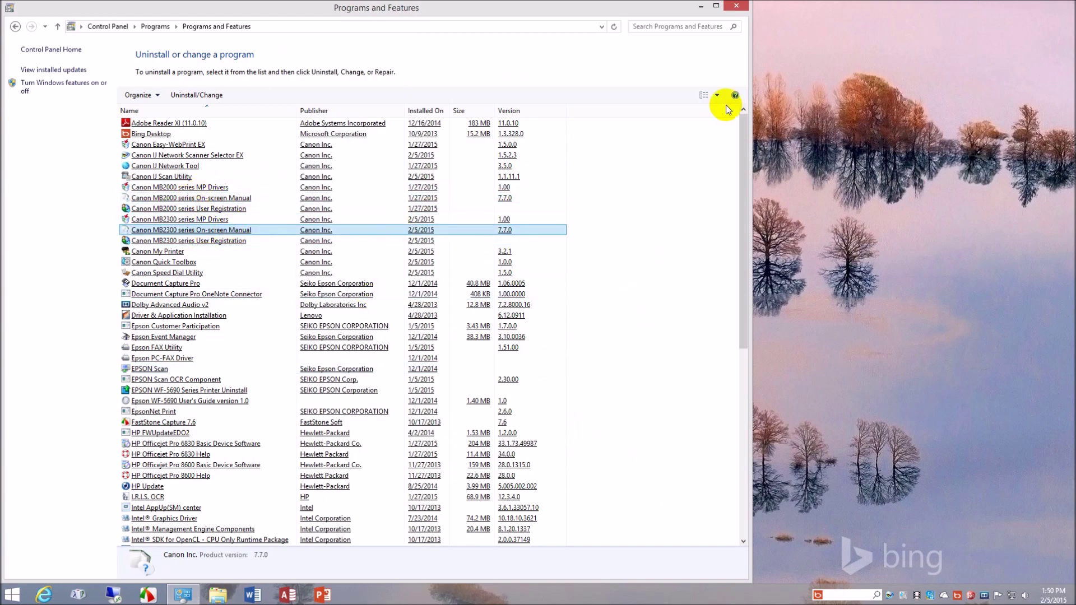
{"action": "left_click", "coordinate": [736, 6]}
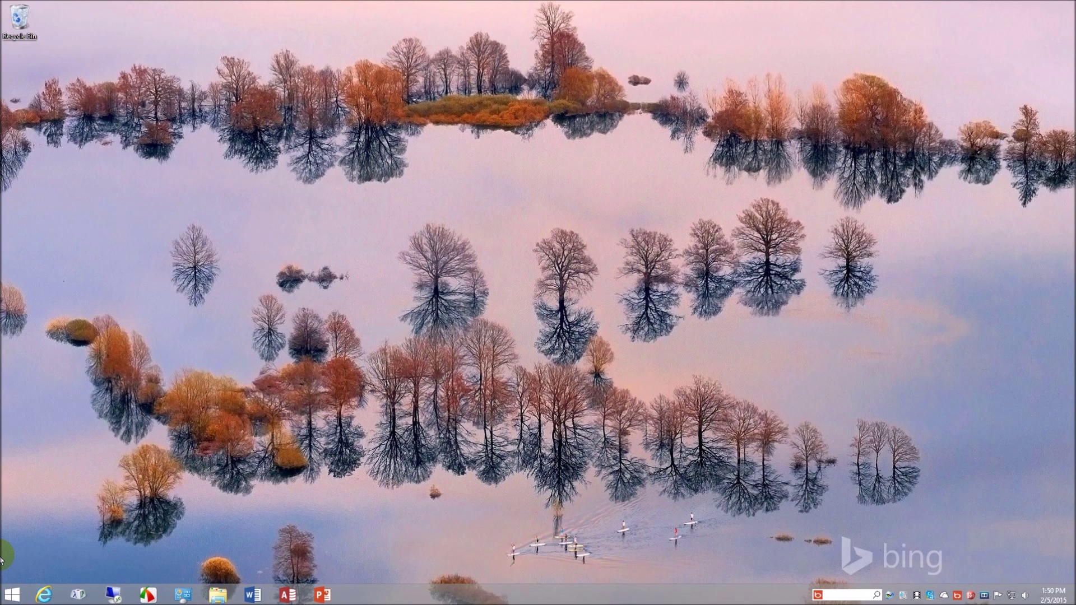
{"action": "left_click", "coordinate": [14, 594]}
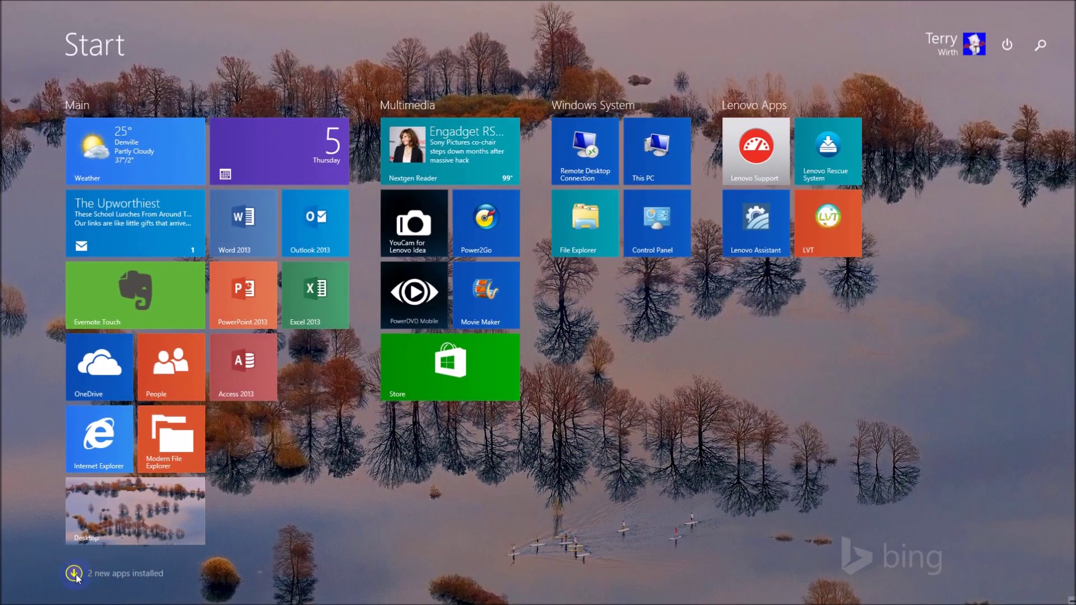
{"action": "left_click", "coordinate": [76, 575]}
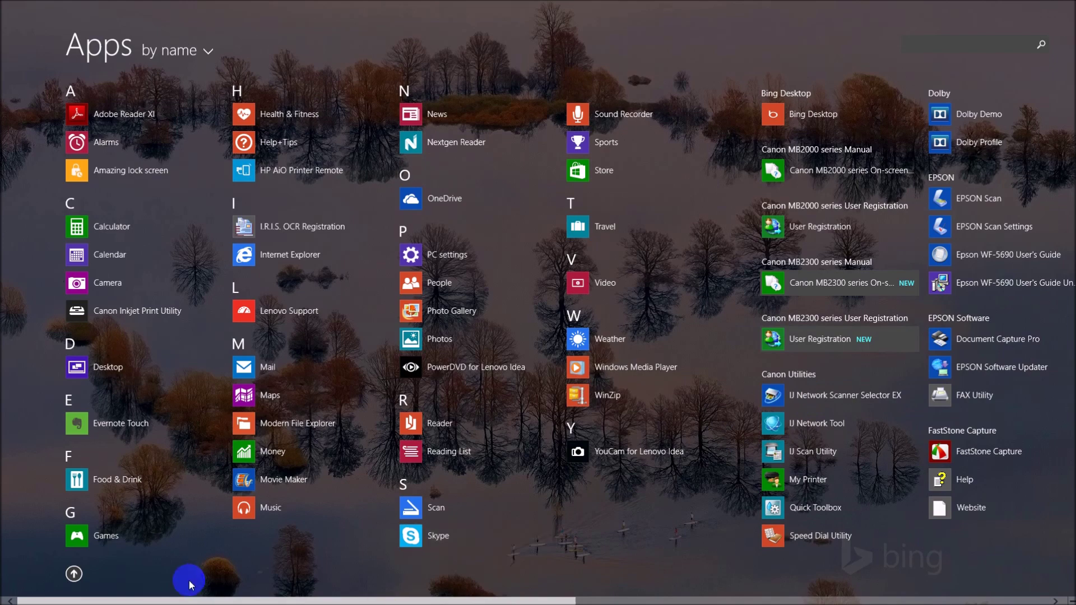
{"action": "left_click", "coordinate": [11, 595]}
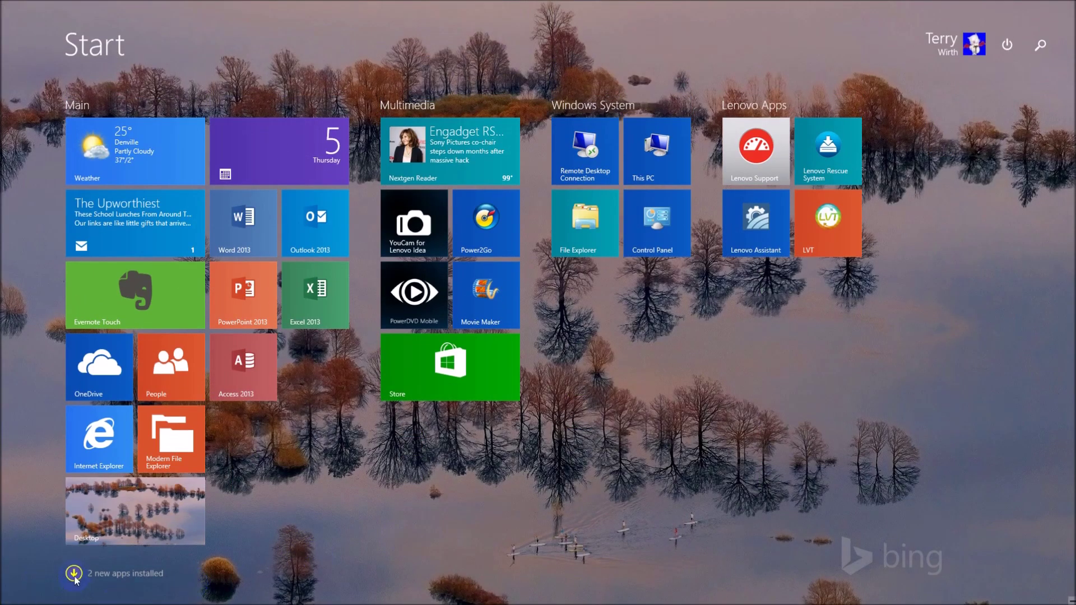
{"action": "left_click", "coordinate": [74, 573]}
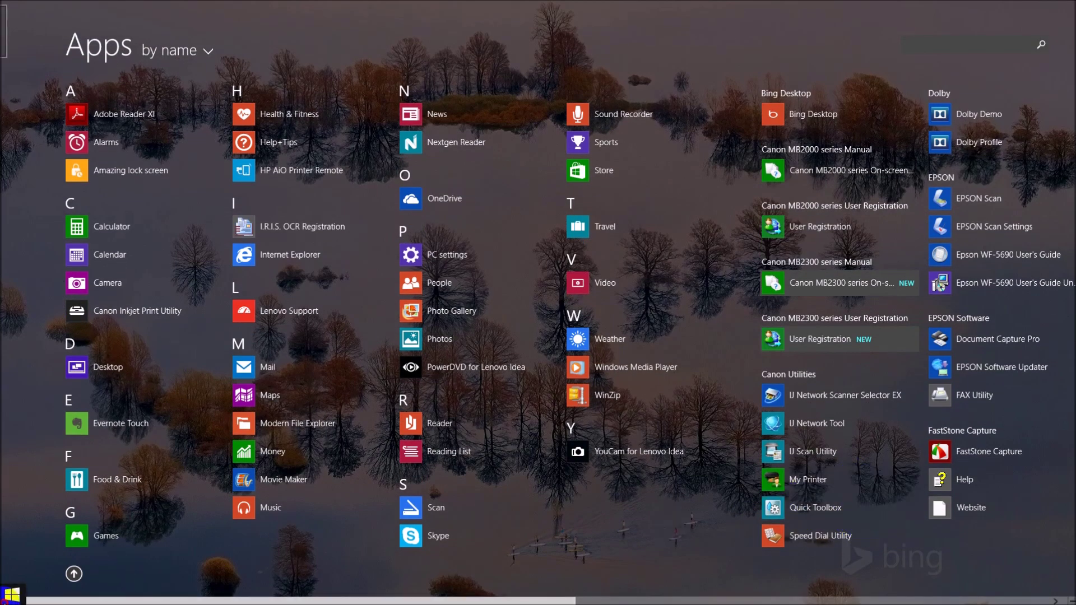
{"action": "left_click", "coordinate": [11, 595]}
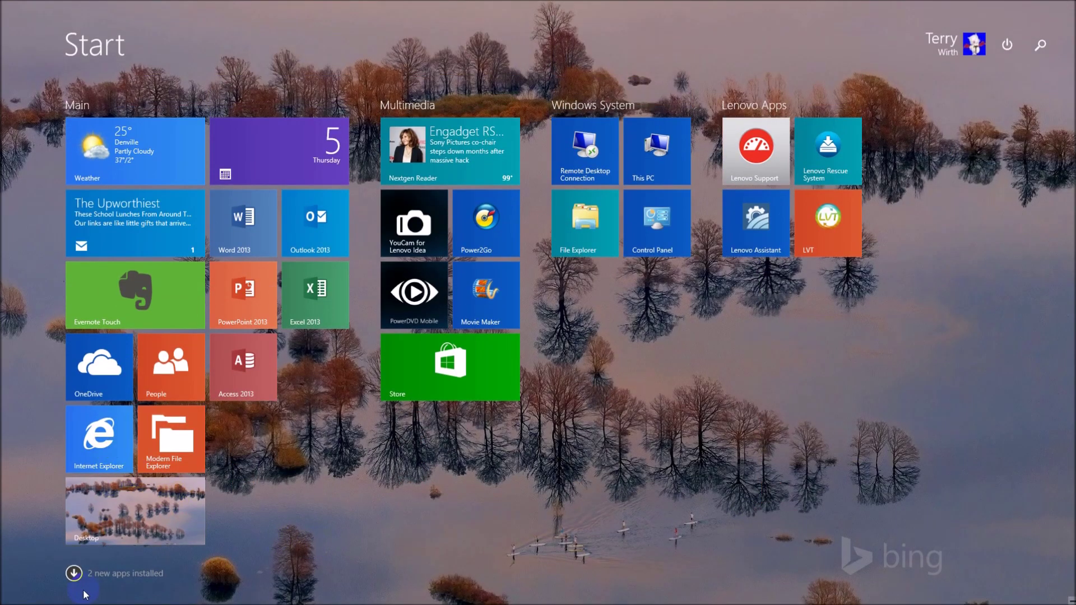
{"action": "left_click", "coordinate": [9, 8]}
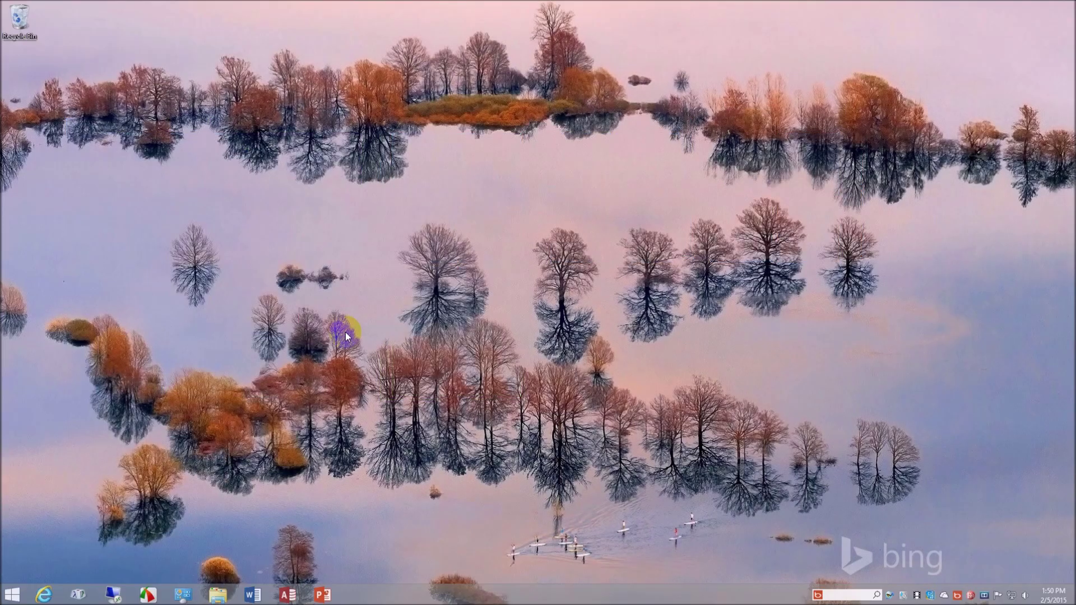
{"action": "left_click", "coordinate": [43, 595]}
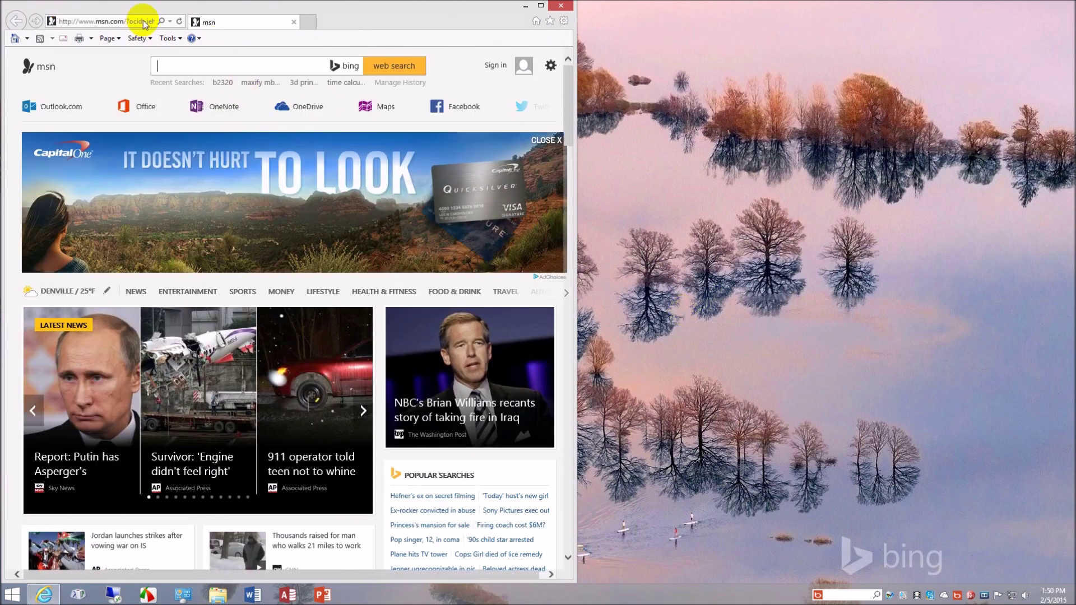
{"action": "left_click", "coordinate": [144, 23]}
{"action": "type", "text": "192.168.0.22/"}
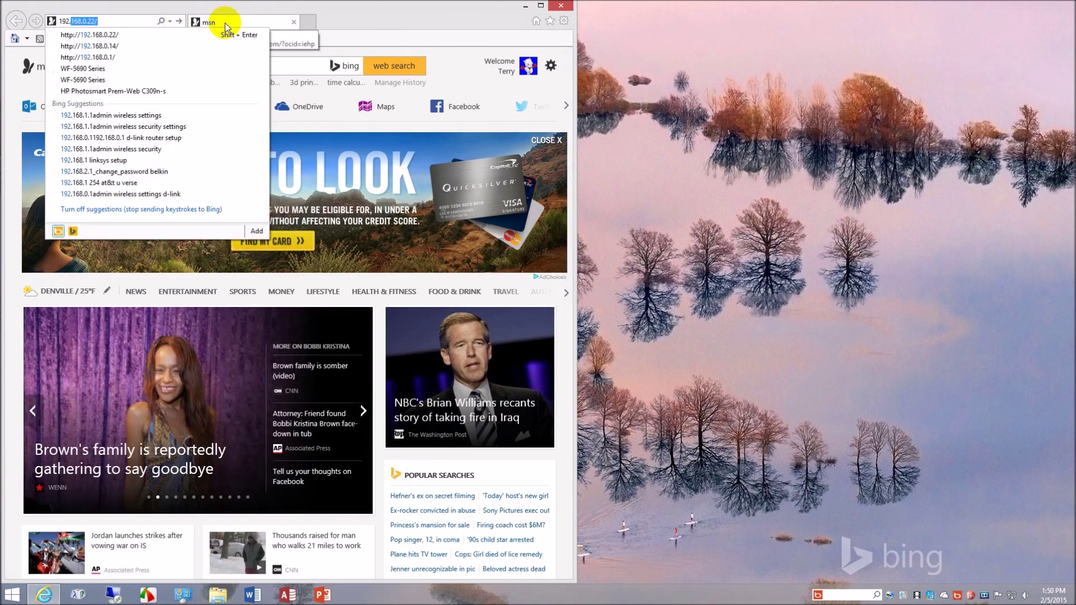
{"action": "key", "text": "Down"}
{"action": "key", "text": "Down"}
{"action": "key", "text": "Up"}
{"action": "key", "text": "Return"}
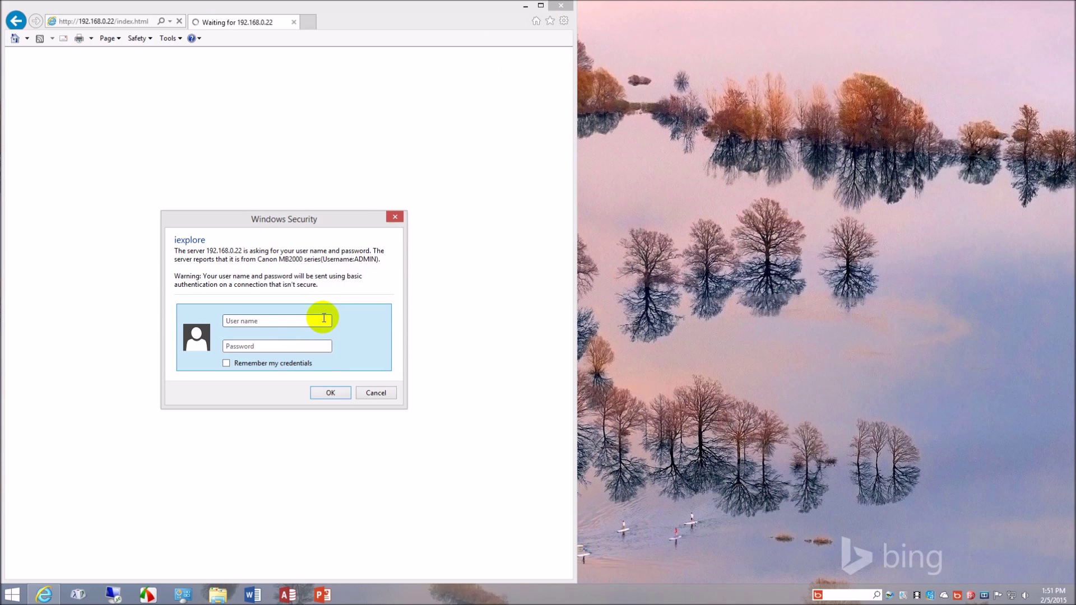
- Sign in to Remote UI with the administrator user name and password, maximize, and open Utilities
{"action": "type", "text": "Admin"}
{"action": "key", "text": "BackSpace"}
{"action": "key", "text": "BackSpace"}
{"action": "key", "text": "BackSpace"}
{"action": "key", "text": "BackSpace"}
{"action": "type", "text": "DMIN"}
{"action": "type", "text": "canon"}
{"action": "key", "text": "Return"}
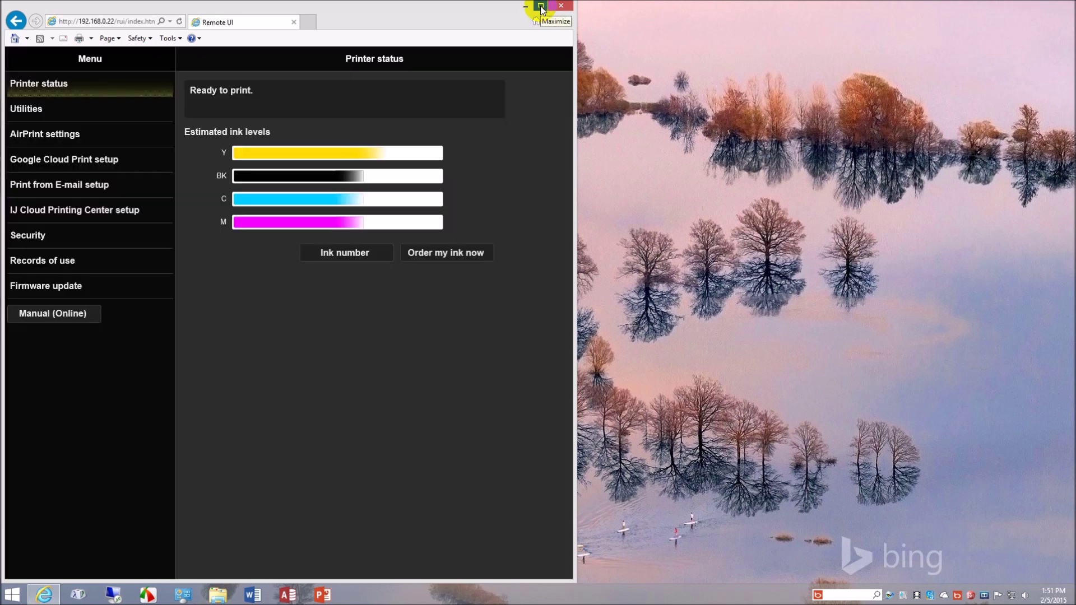
{"action": "left_click", "coordinate": [541, 8]}
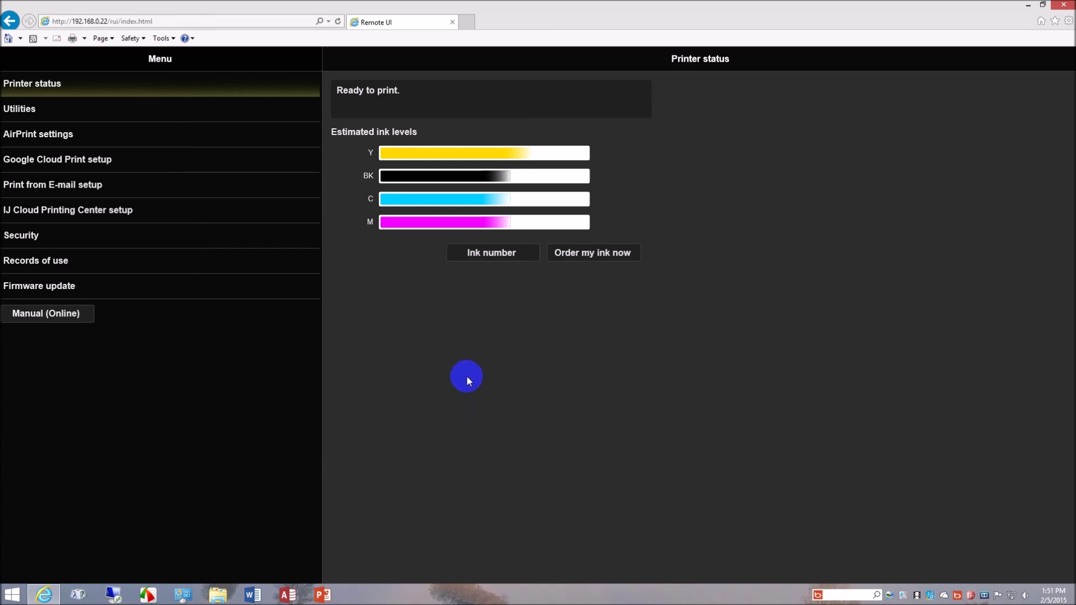
{"action": "left_click", "coordinate": [105, 112]}
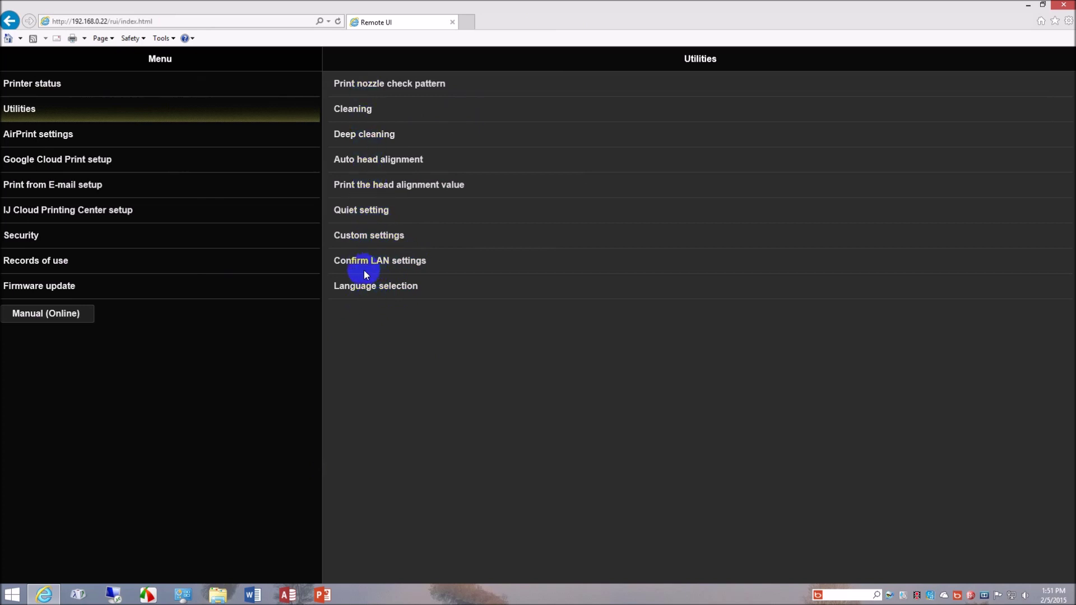
- Browse the AirPrint, Google Cloud Print, Print from E-mail and IJ Cloud Printing Center setup pages
{"action": "left_click", "coordinate": [64, 131]}
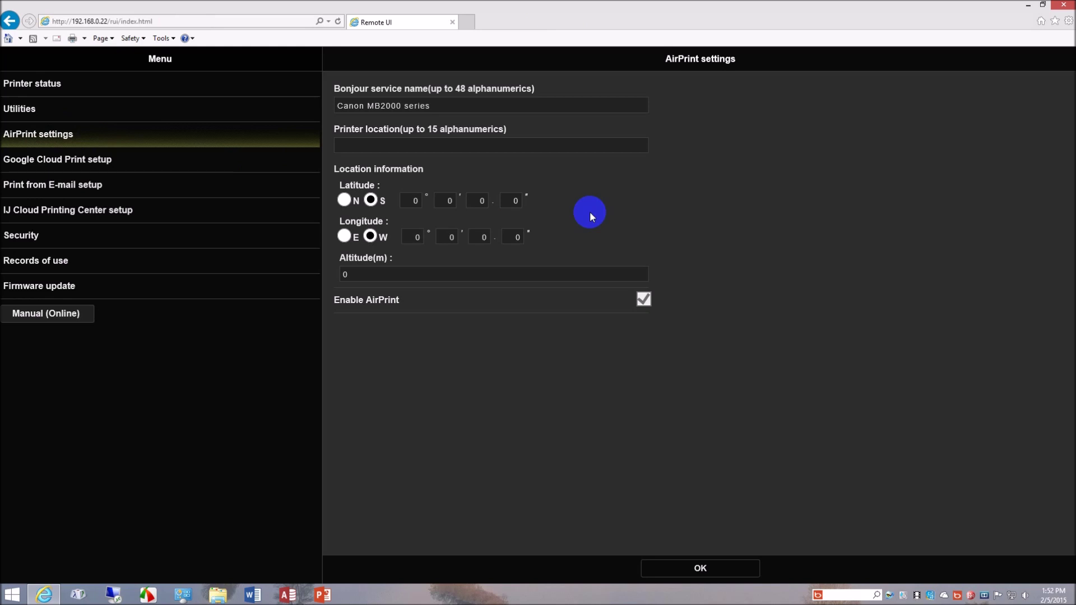
{"action": "left_click", "coordinate": [73, 159]}
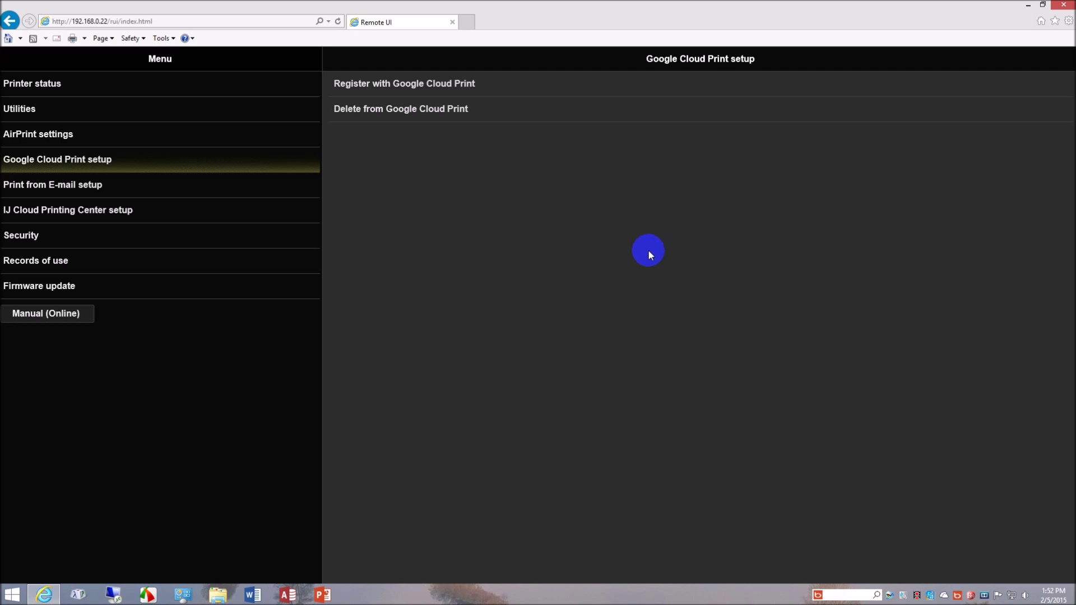
{"action": "left_click", "coordinate": [121, 189]}
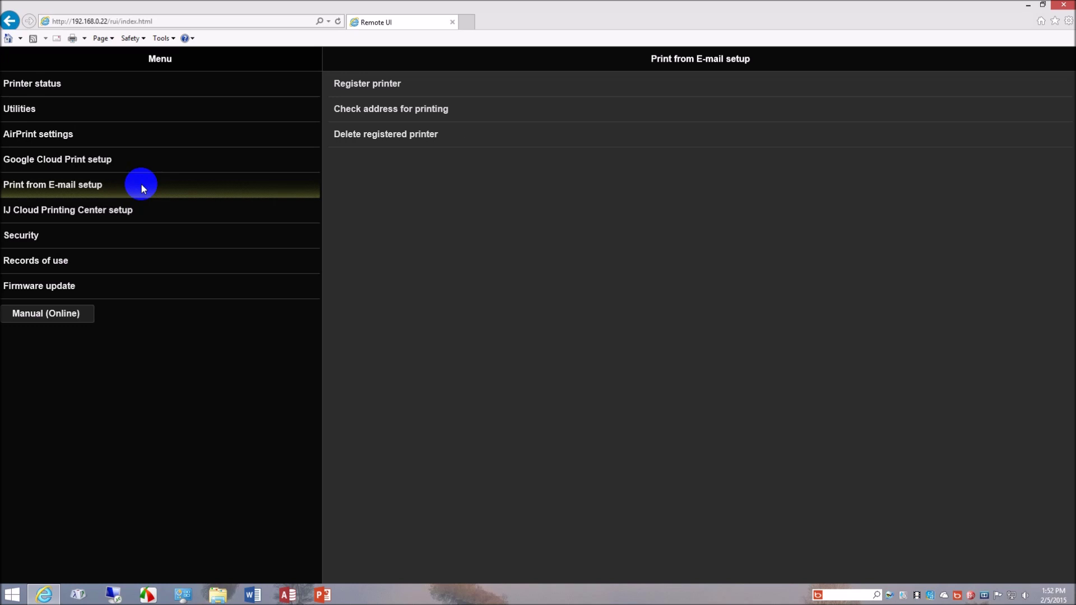
{"action": "left_click", "coordinate": [141, 214]}
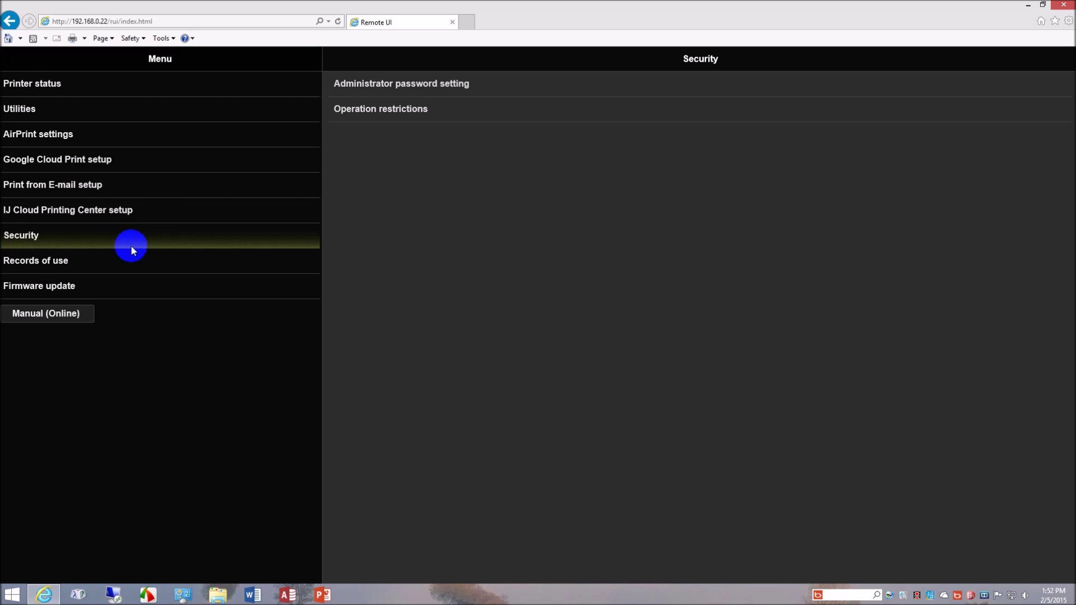
- Turn on operation restrictions on the Security page and open Records of use
{"action": "left_click", "coordinate": [405, 107]}
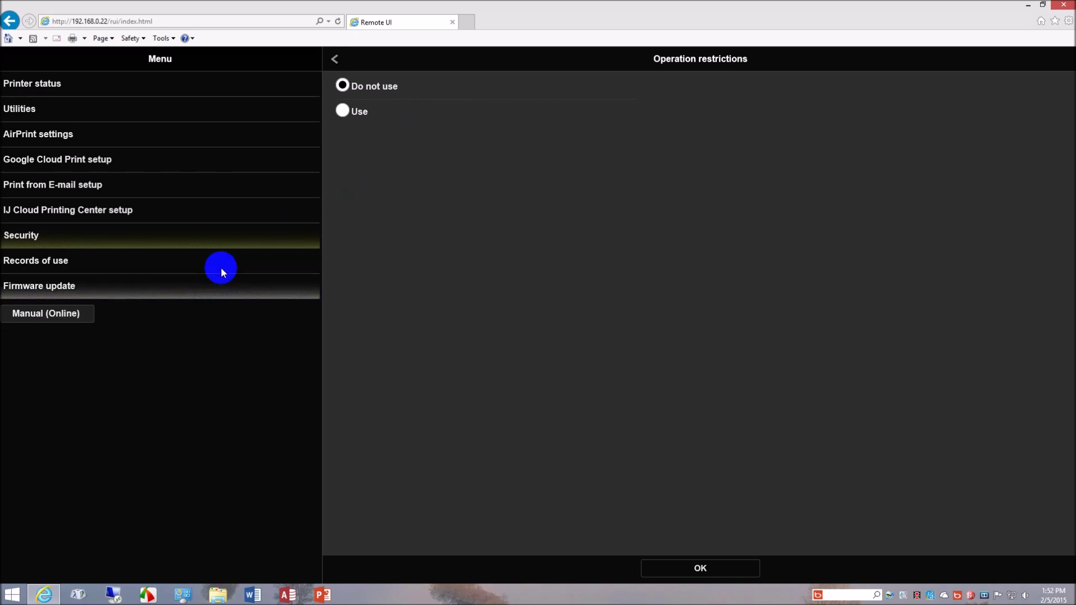
{"action": "left_click", "coordinate": [342, 112]}
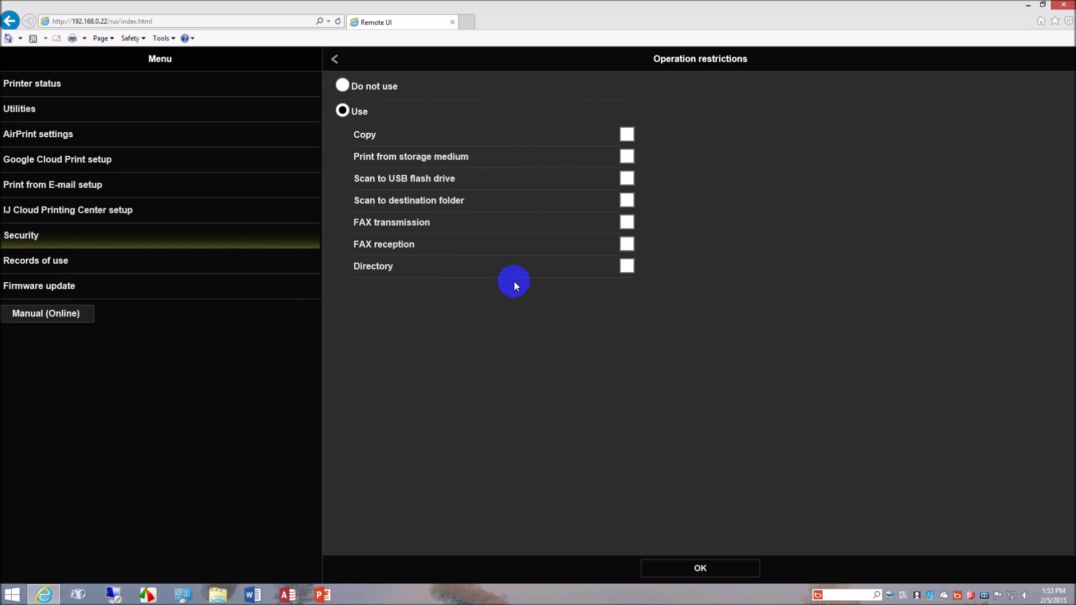
{"action": "left_click", "coordinate": [103, 263]}
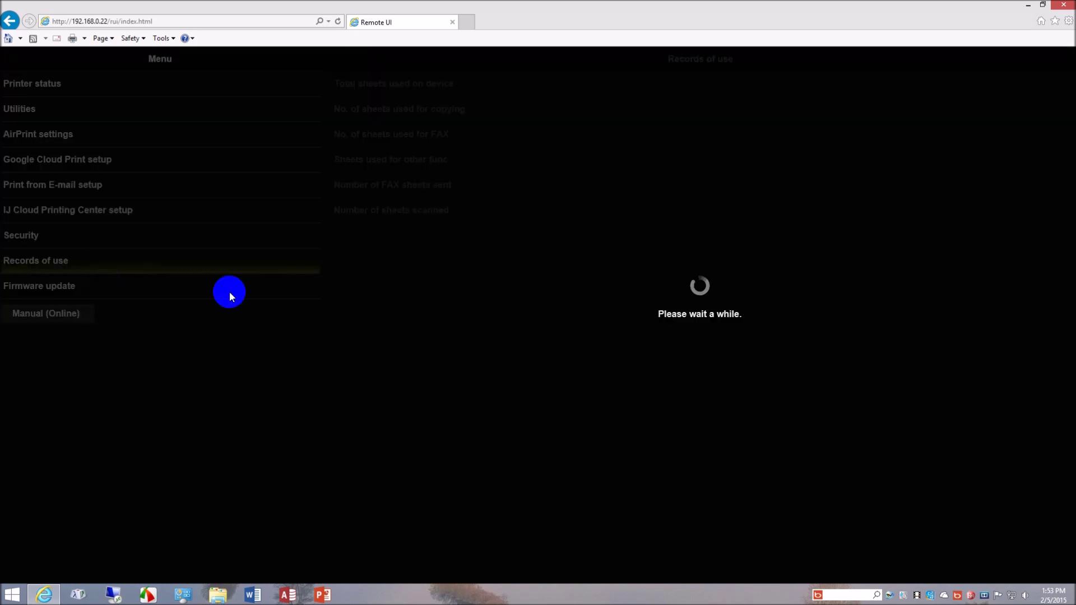
- Check the total sheets used on the device and the sheets used for copying
{"action": "left_click", "coordinate": [426, 83]}
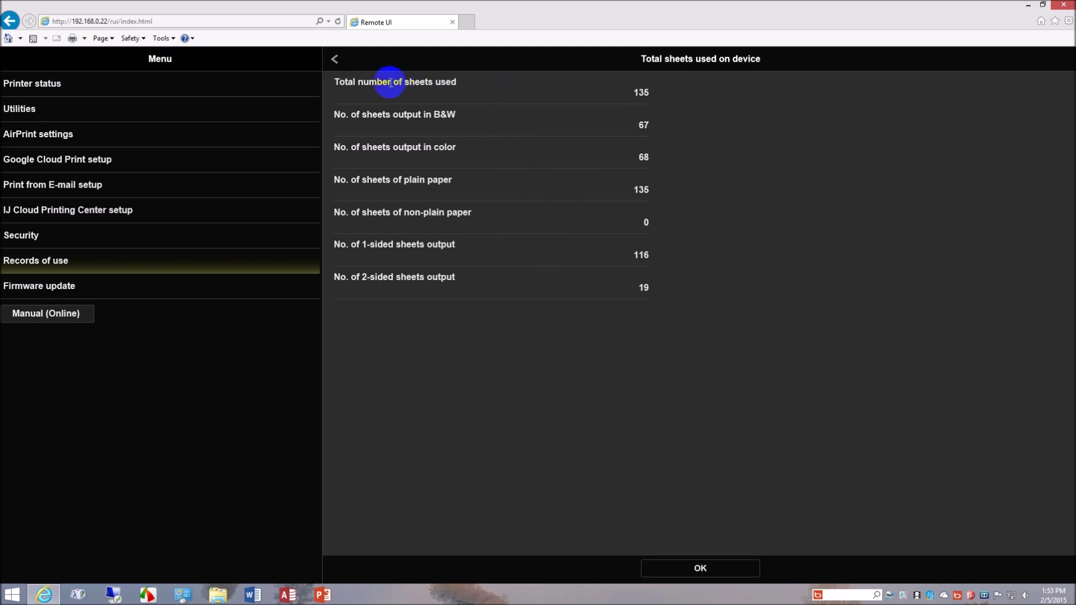
{"action": "left_click", "coordinate": [337, 60]}
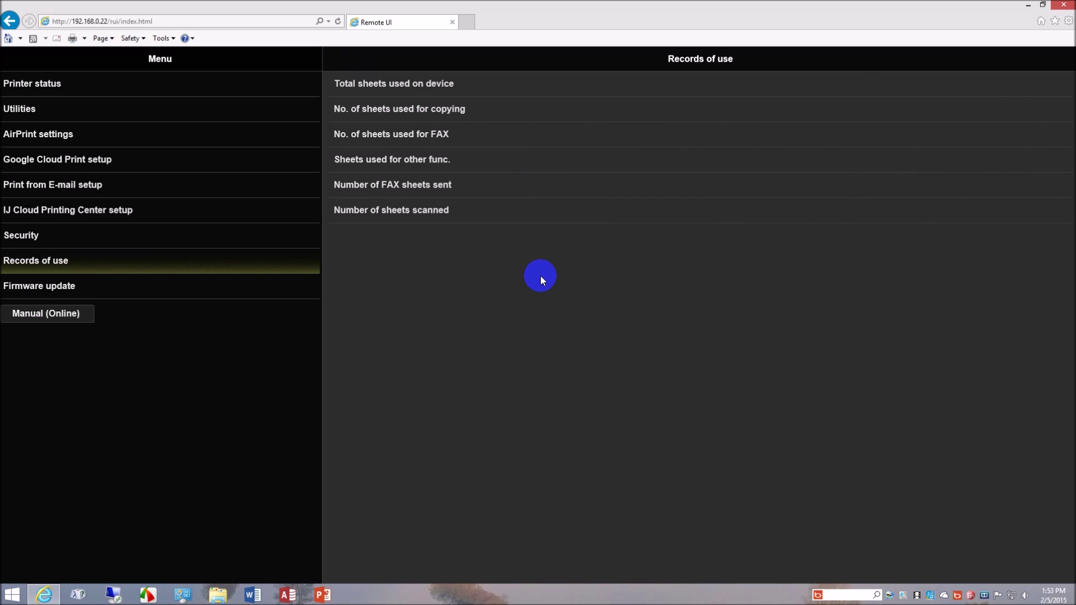
{"action": "left_click", "coordinate": [443, 112]}
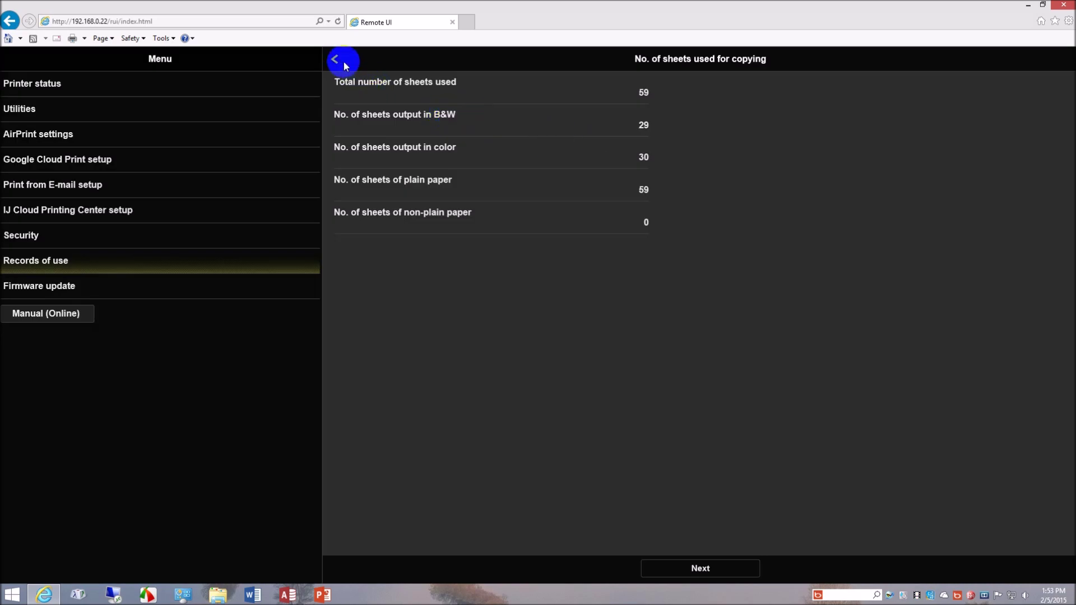
{"action": "left_click", "coordinate": [345, 66]}
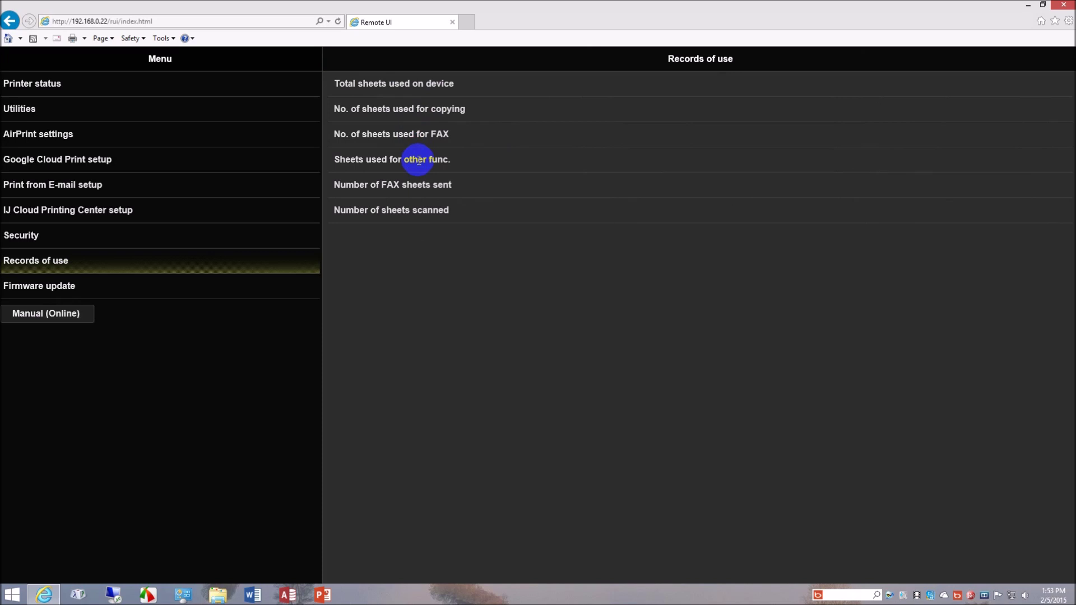
- Check the sheets used for other functions and the 71 sheets scanned, then open Firmware update
{"action": "left_click", "coordinate": [418, 160]}
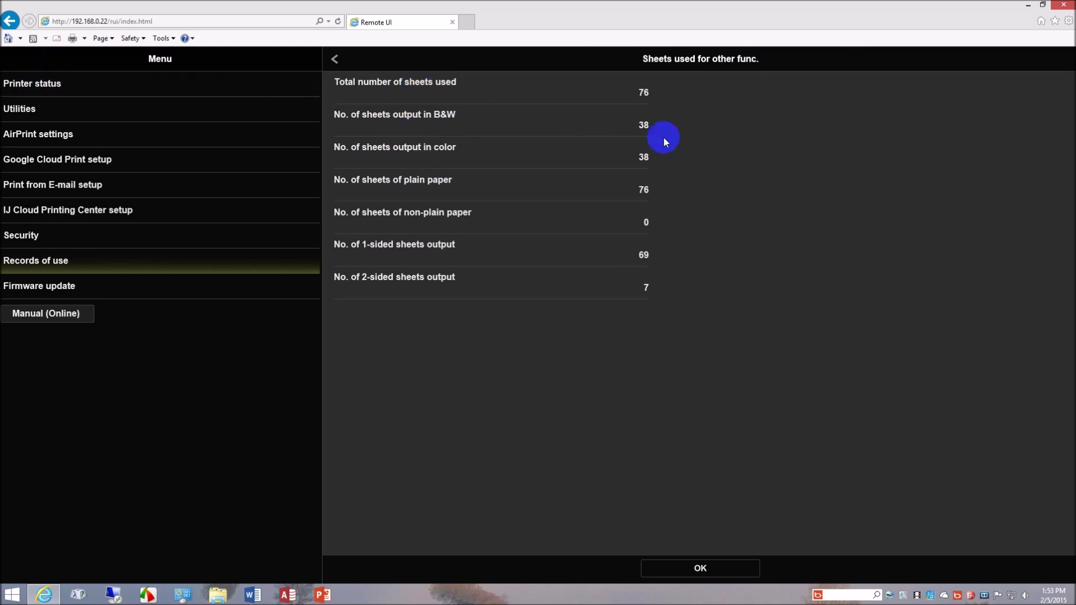
{"action": "left_click", "coordinate": [336, 58]}
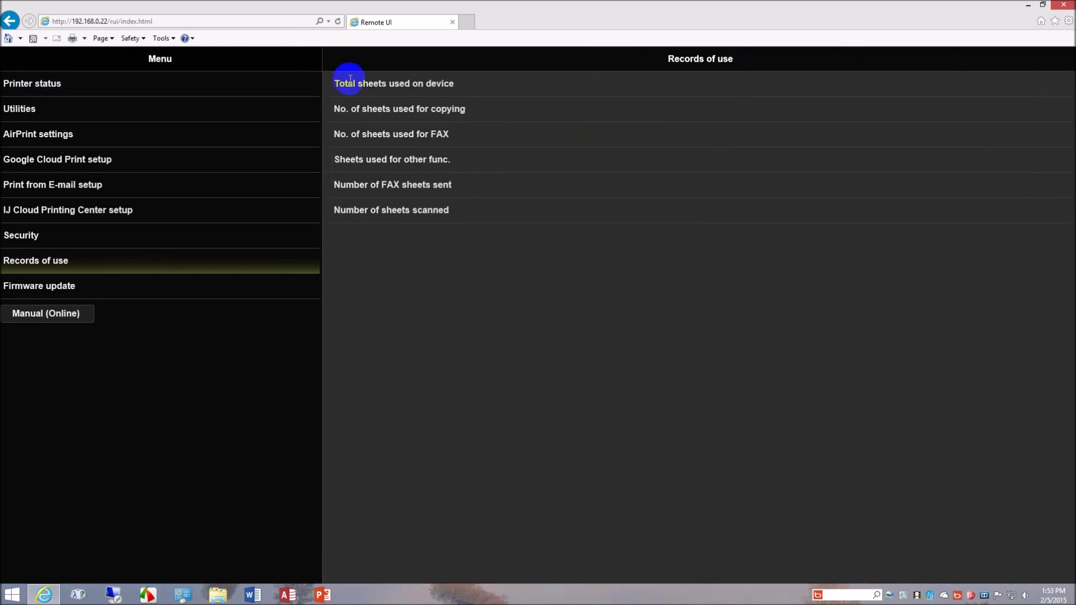
{"action": "left_click", "coordinate": [406, 213]}
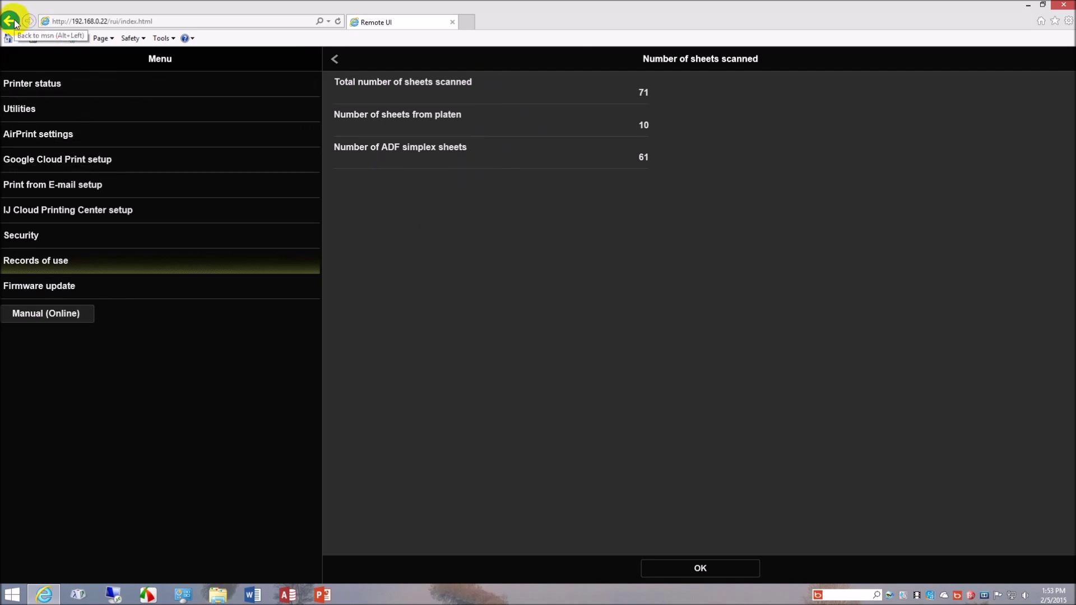
{"action": "left_click", "coordinate": [54, 285]}
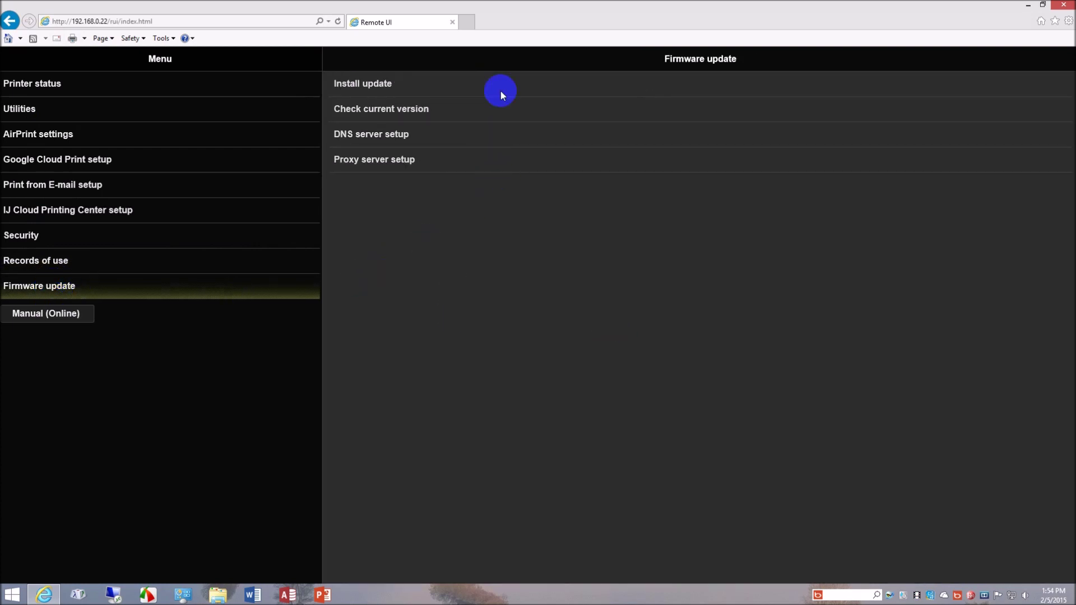
- Restore and centre the Internet Explorer window on the Firmware update page, then close it
{"action": "left_click", "coordinate": [1042, 5]}
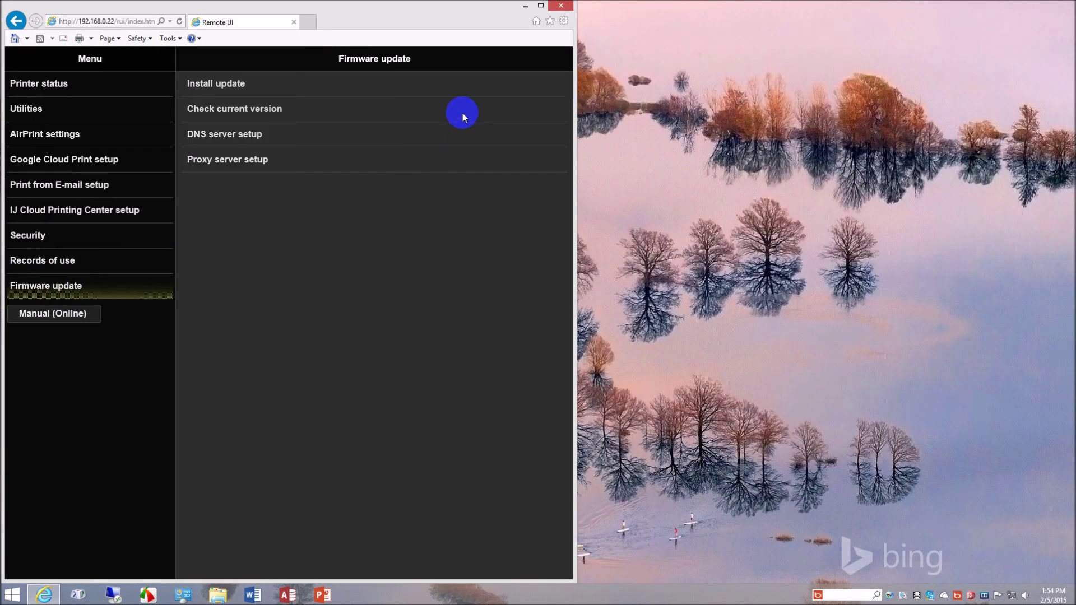
{"action": "left_click_drag", "start_coordinate": [418, 16], "coordinate": [707, 15]}
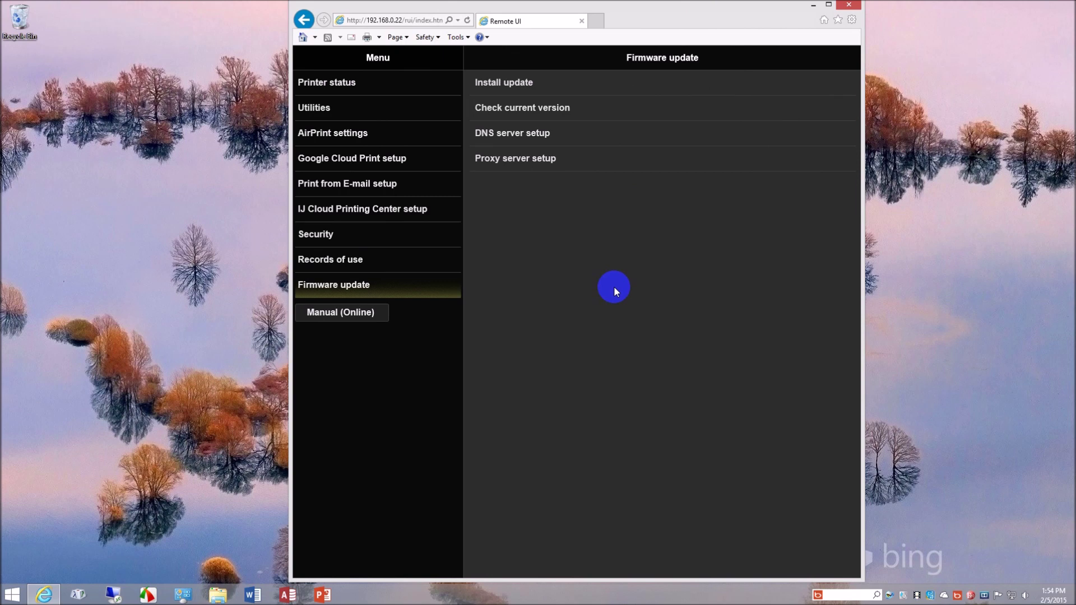
{"action": "left_click", "coordinate": [849, 5]}
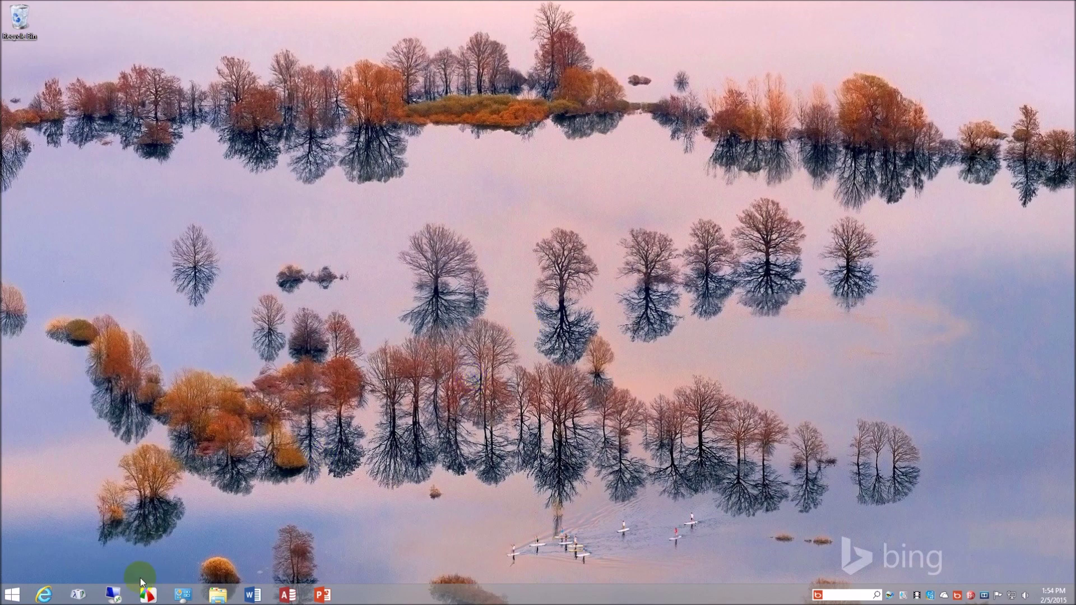
{"action": "left_click", "coordinate": [15, 595]}
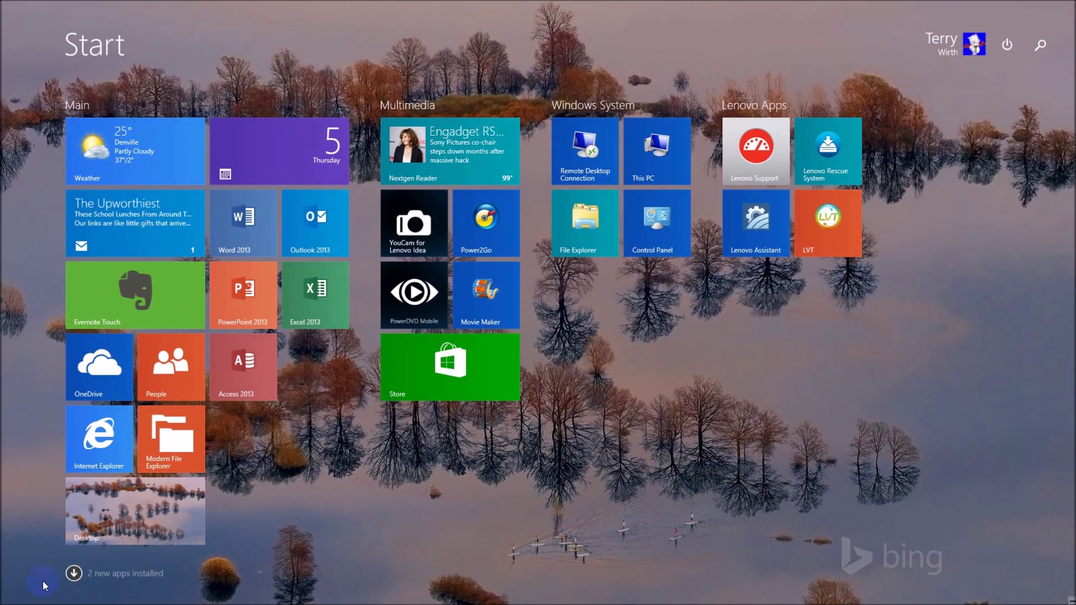
{"action": "left_click", "coordinate": [71, 572]}
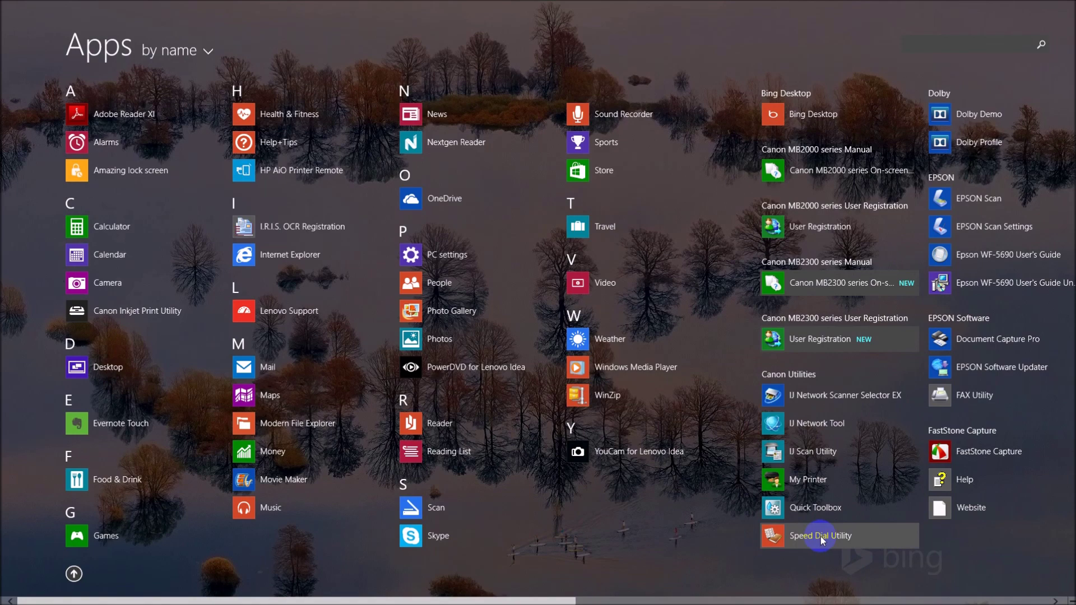
{"action": "left_click", "coordinate": [73, 574]}
{"action": "mouse_move", "coordinate": [3, 149]}
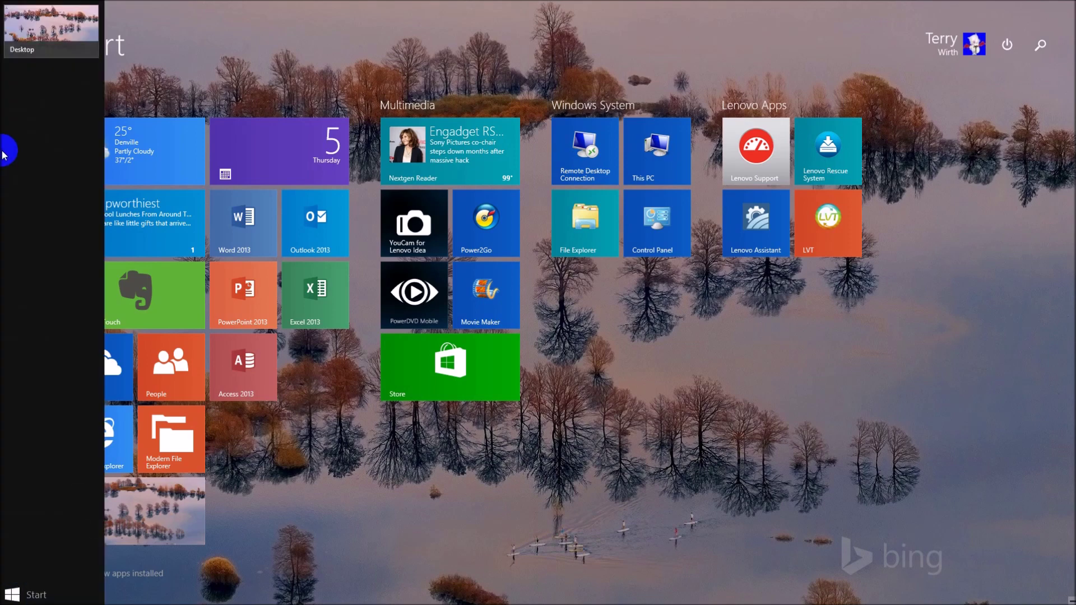
{"action": "left_click", "coordinate": [49, 54]}
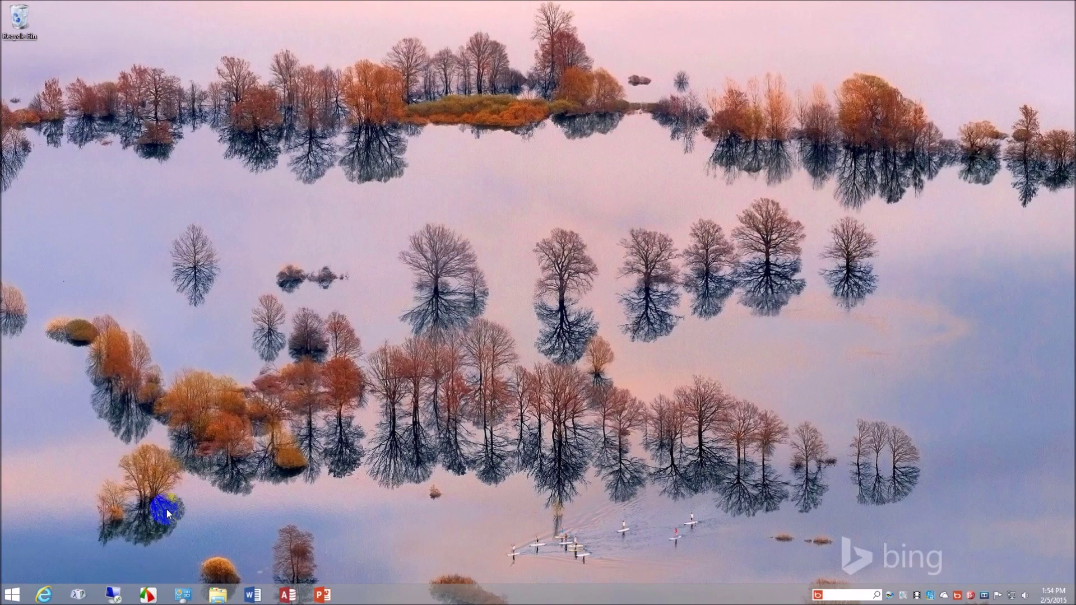
{"action": "left_click", "coordinate": [189, 598]}
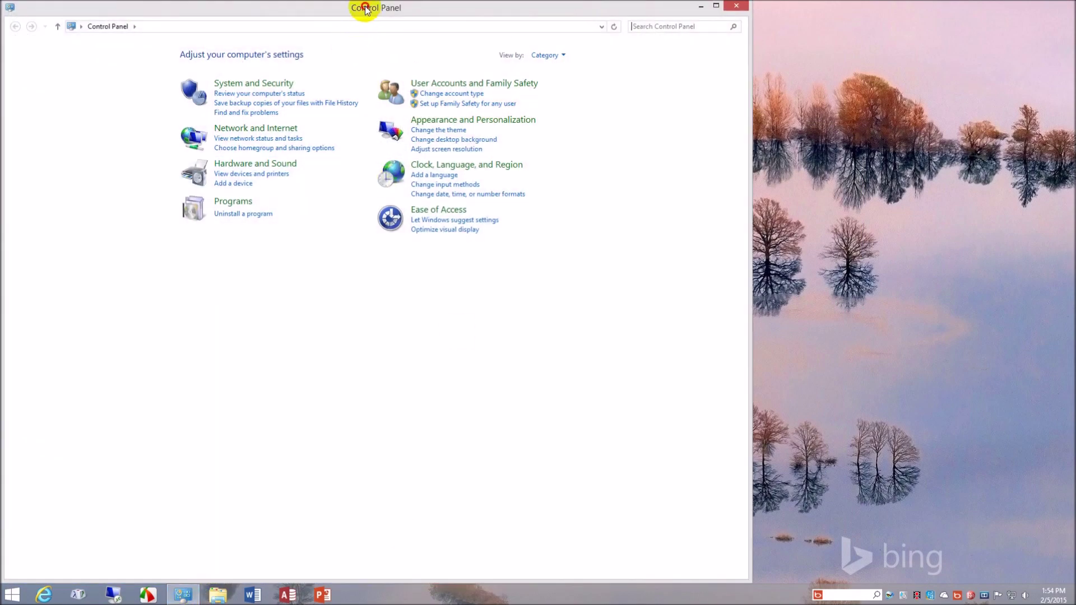
- From Devices and Printers, open the Canon MB2300 series printing preferences and move them aside
{"action": "left_click_drag", "start_coordinate": [355, 7], "coordinate": [693, 1]}
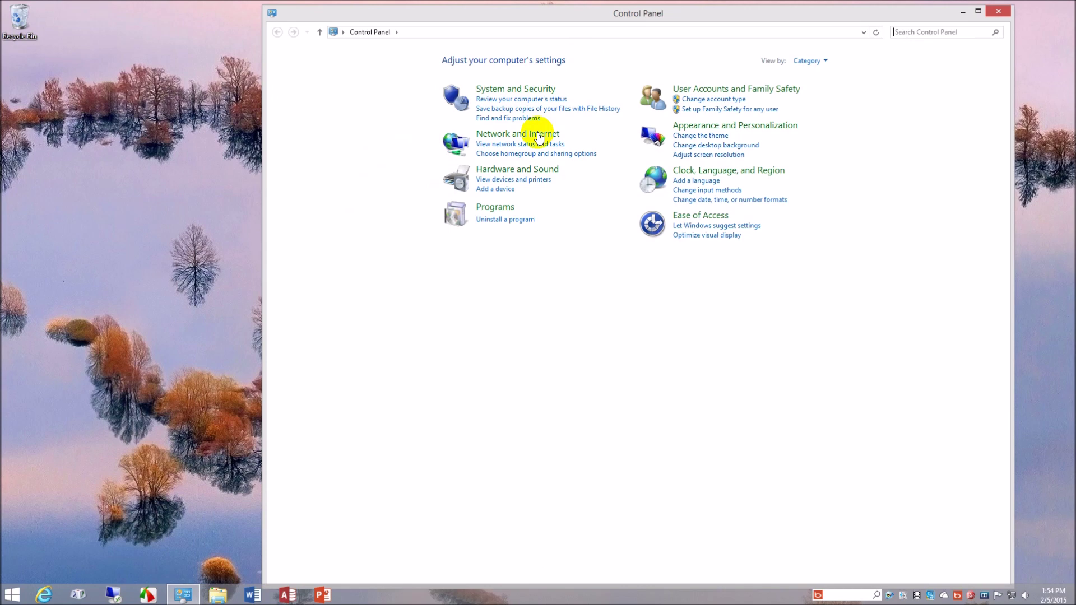
{"action": "left_click", "coordinate": [531, 180]}
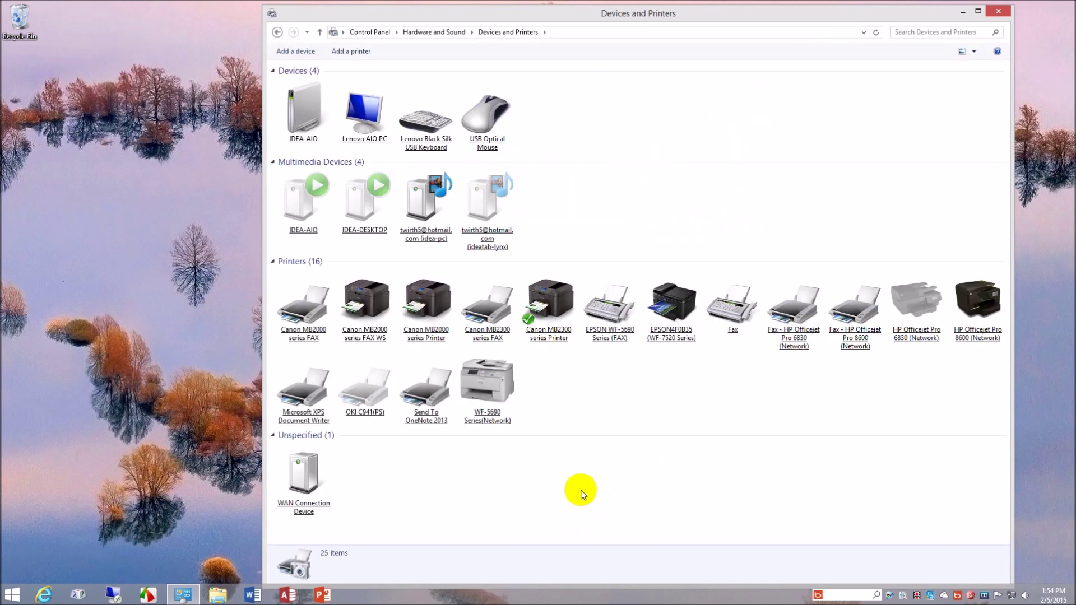
{"action": "left_click", "coordinate": [552, 335]}
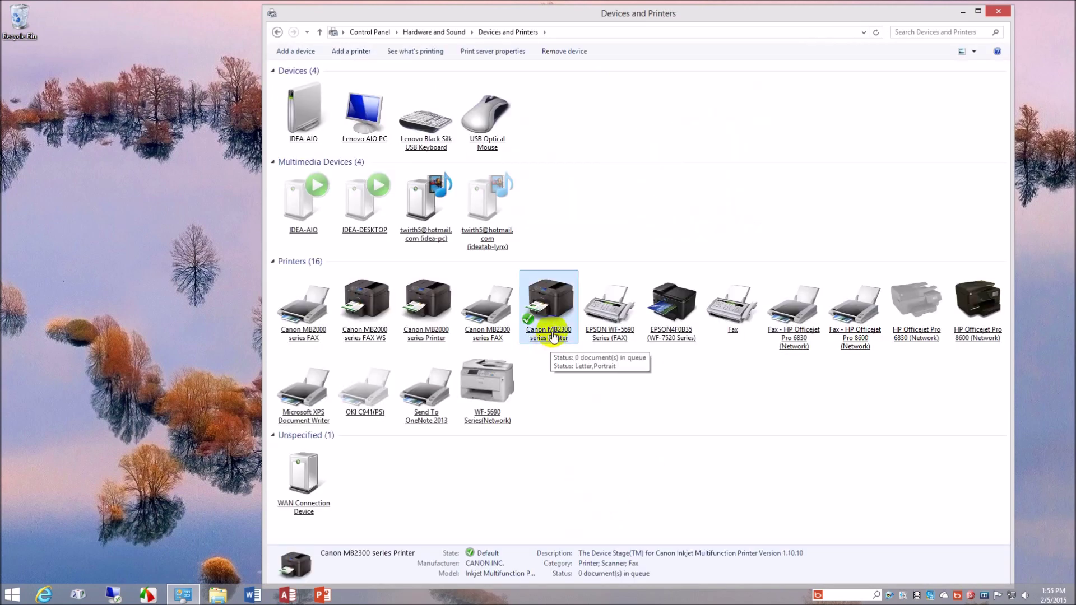
{"action": "right_click", "coordinate": [552, 336]}
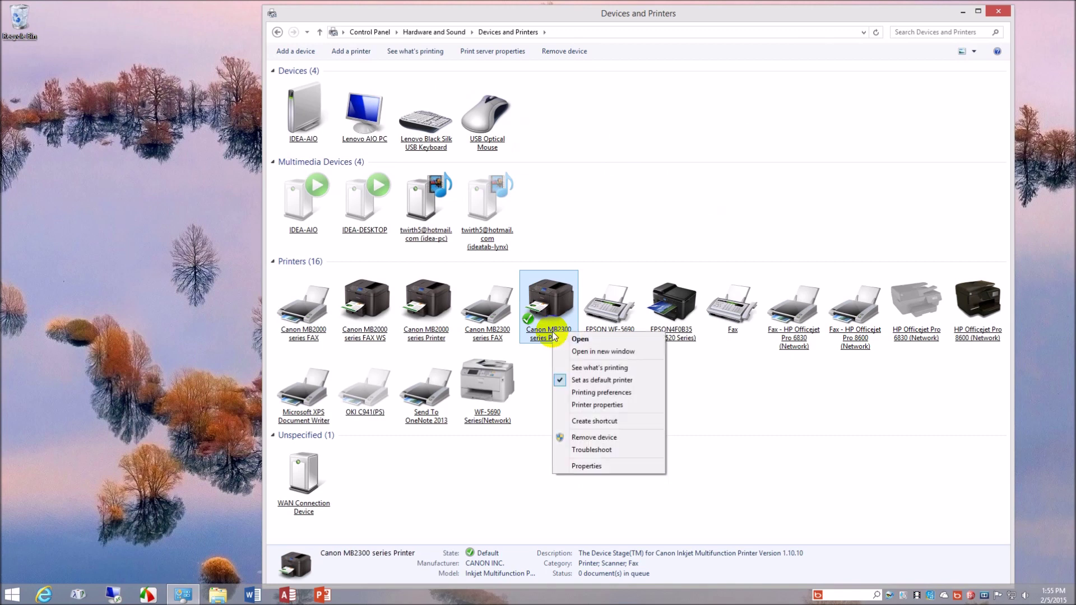
{"action": "left_click", "coordinate": [619, 394]}
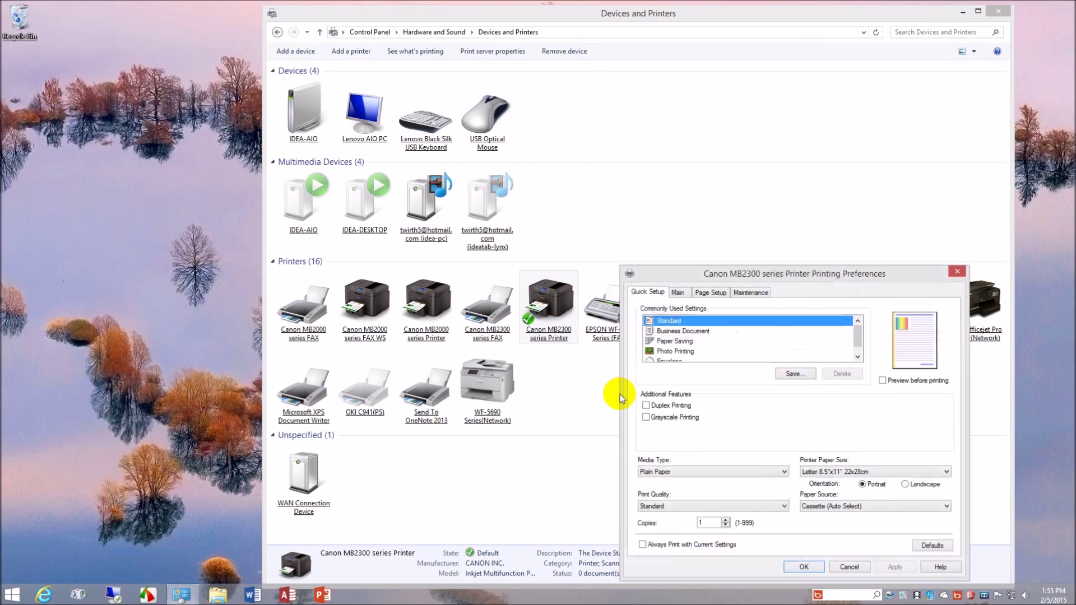
{"action": "left_click_drag", "start_coordinate": [817, 272], "coordinate": [790, 123]}
- Open the Canon MB2000 series printing preferences and minimize Devices and Printers
{"action": "right_click", "coordinate": [424, 331]}
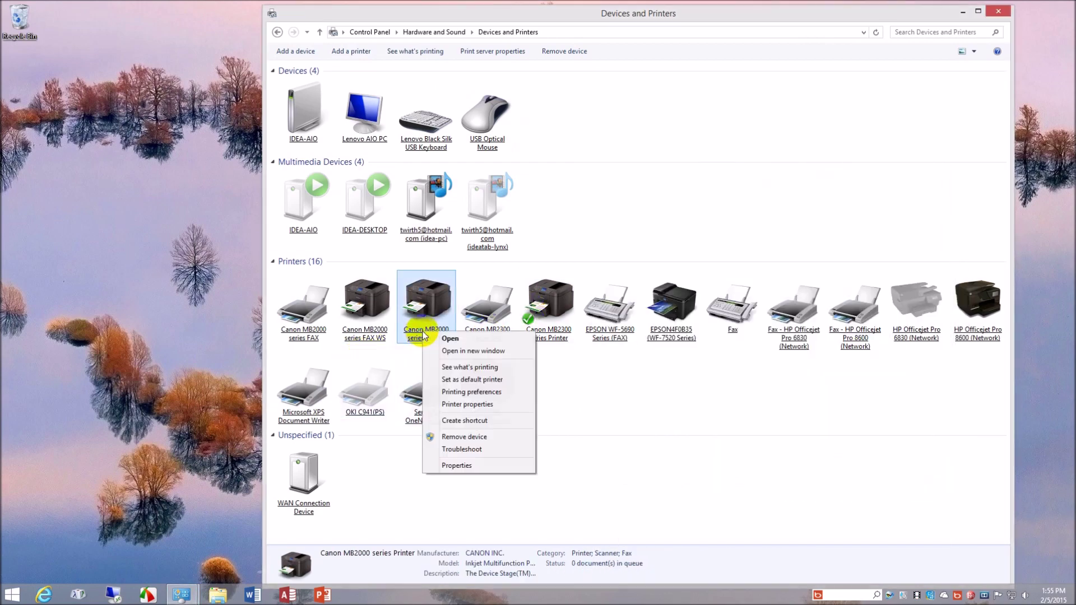
{"action": "left_click", "coordinate": [491, 391]}
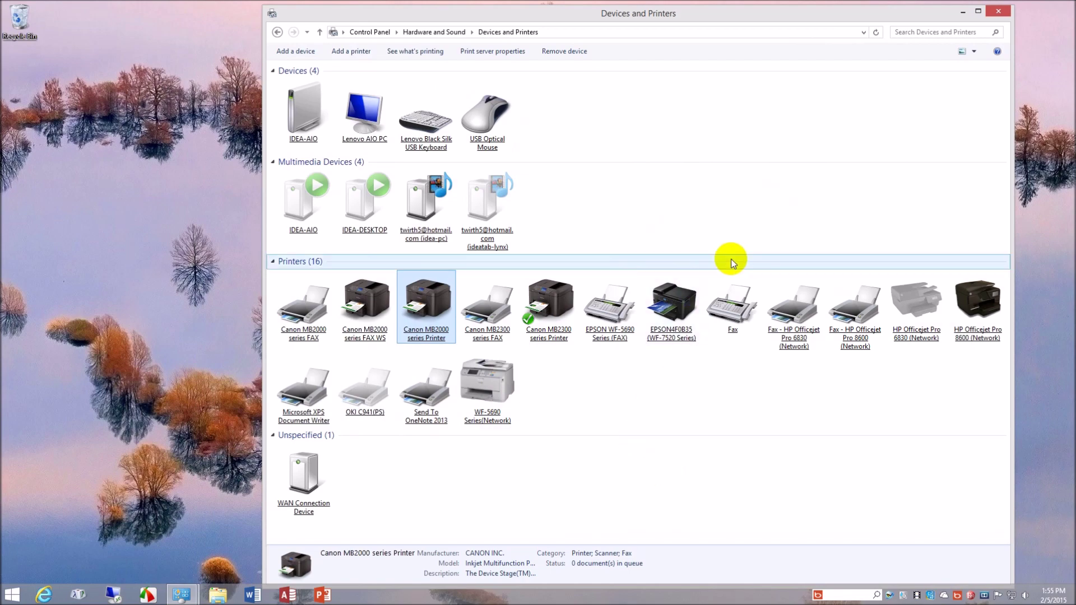
{"action": "left_click", "coordinate": [961, 12]}
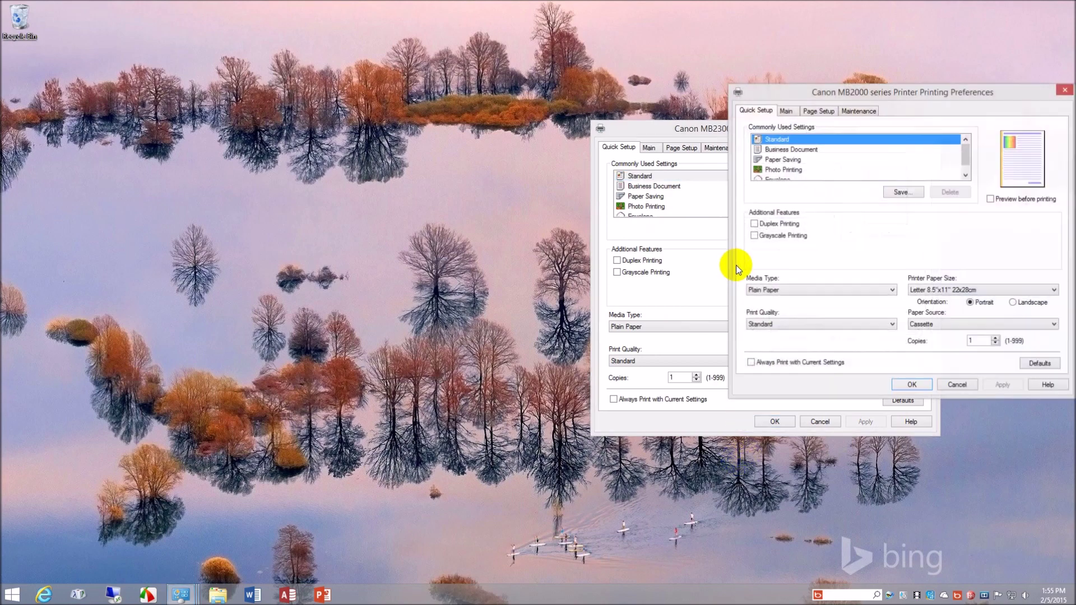
- Place MB2000 preferences left of MB2300 and compare their Main and Page Setup settings
{"action": "left_click_drag", "start_coordinate": [919, 96], "coordinate": [424, 132]}
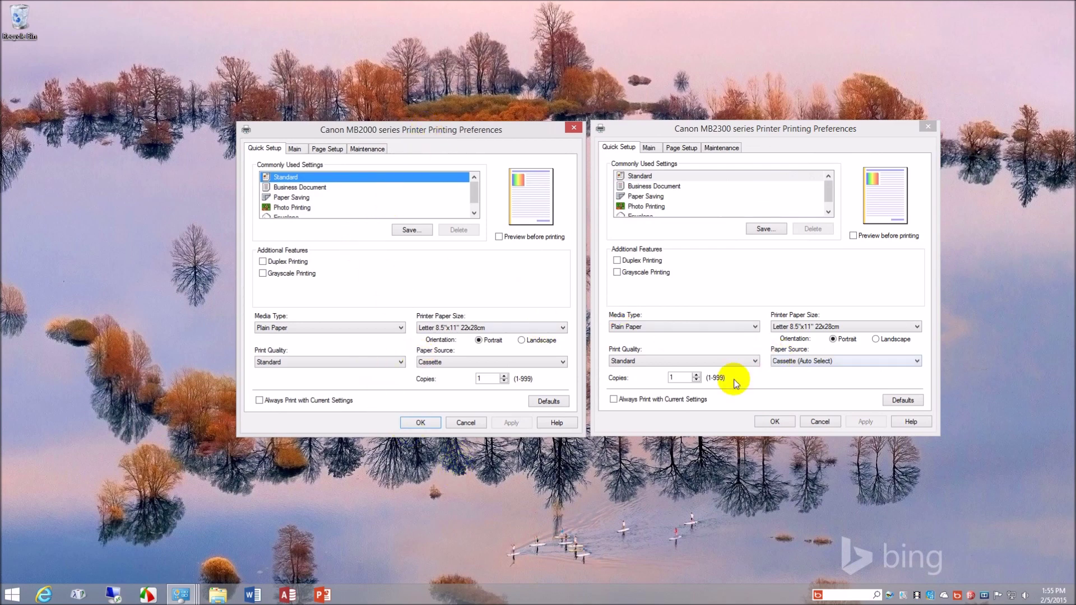
{"action": "left_click", "coordinate": [294, 149]}
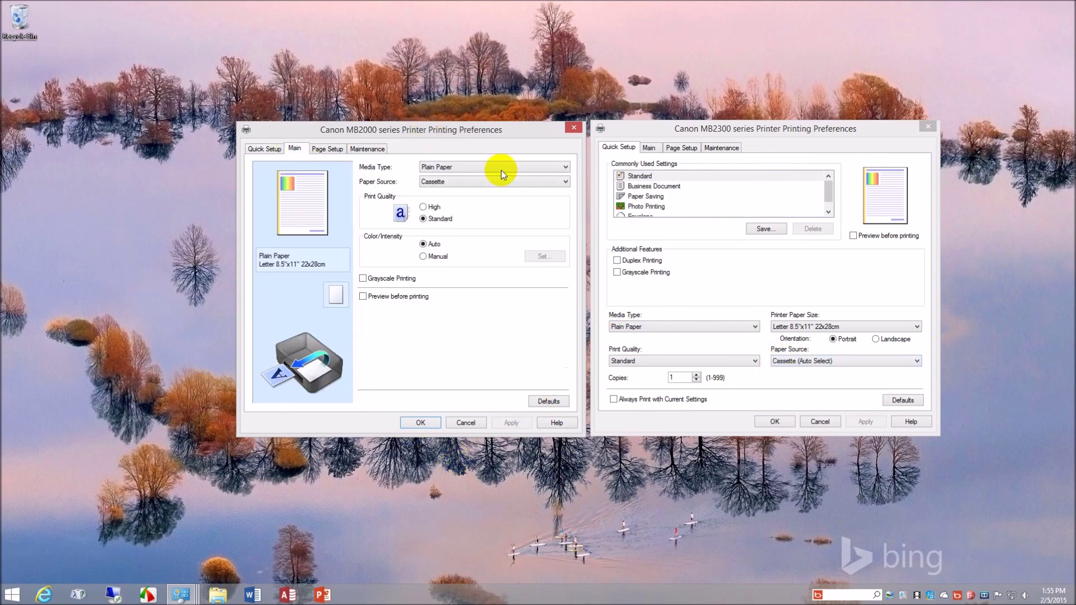
{"action": "left_click", "coordinate": [650, 148]}
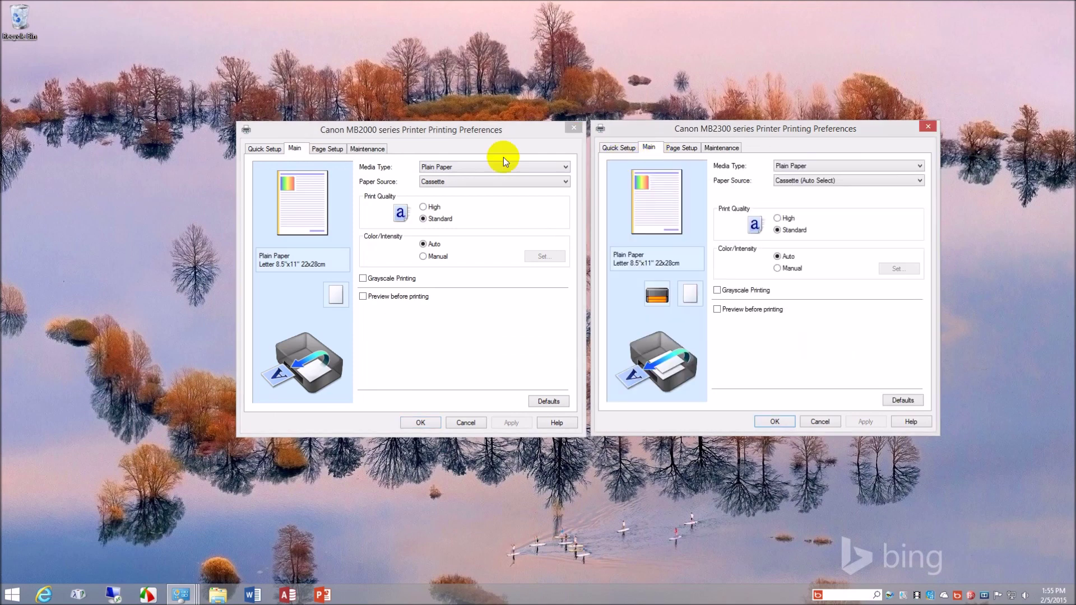
{"action": "left_click", "coordinate": [334, 149]}
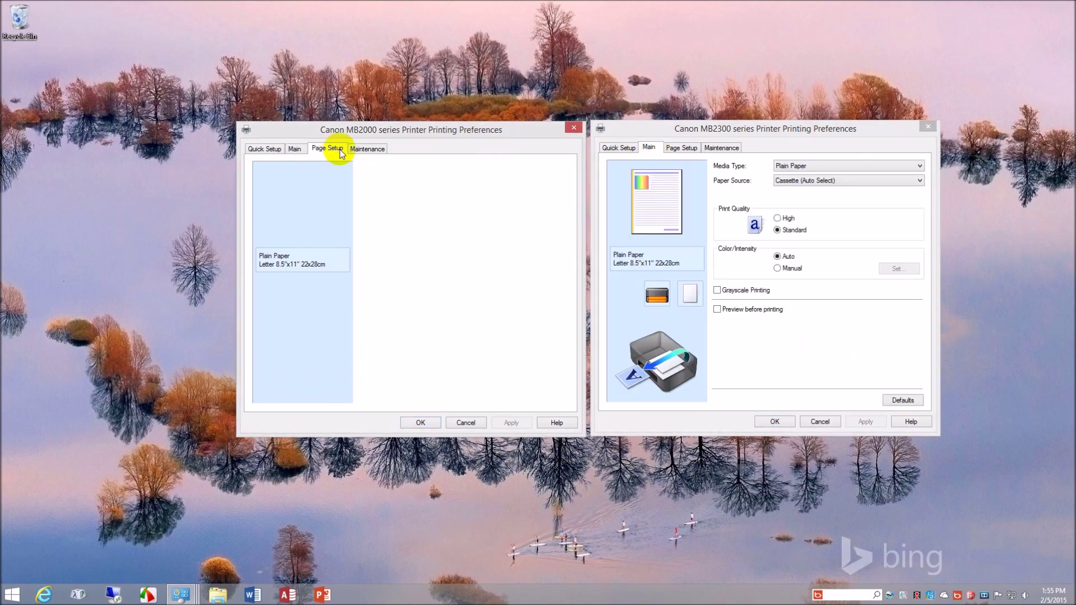
{"action": "left_click", "coordinate": [685, 149]}
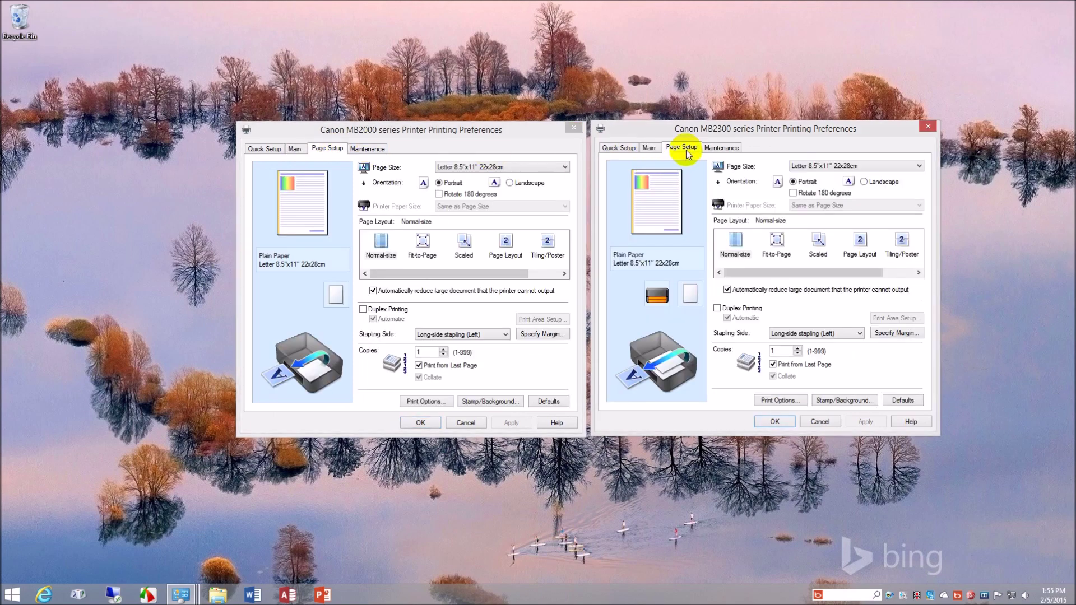
- Compare both drivers' Maintenance options, then cancel both dialogs without saving
{"action": "left_click", "coordinate": [369, 149]}
{"action": "left_click", "coordinate": [732, 150]}
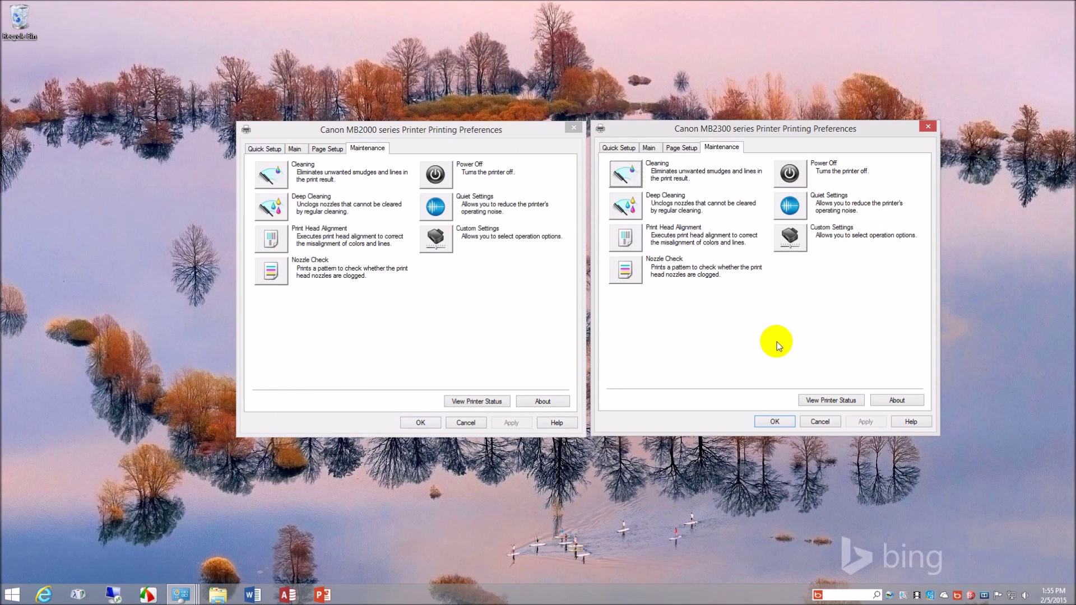
{"action": "left_click", "coordinate": [820, 421]}
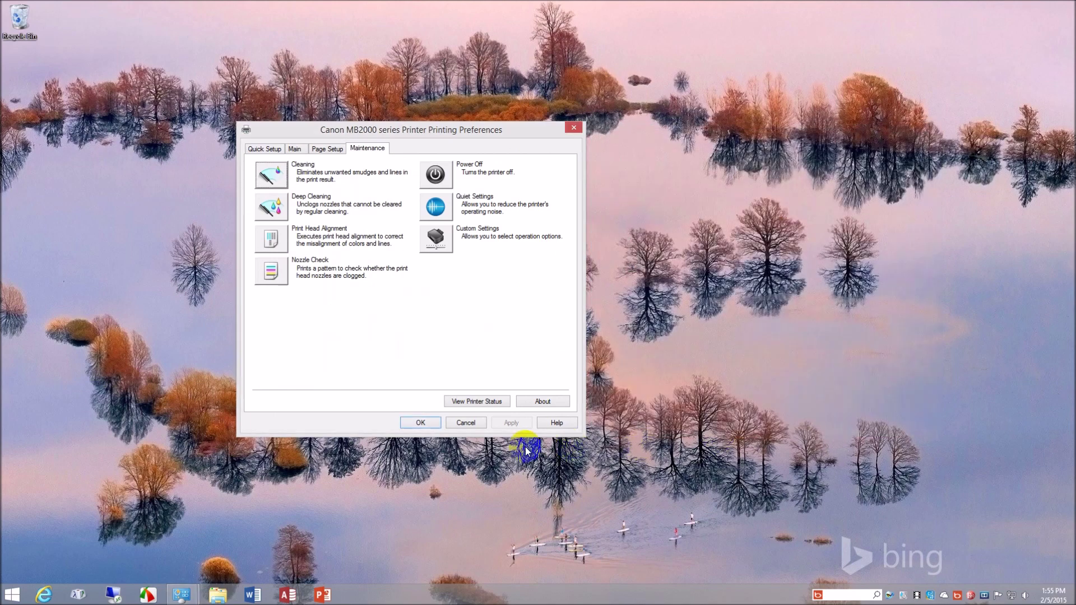
{"action": "left_click", "coordinate": [476, 423]}
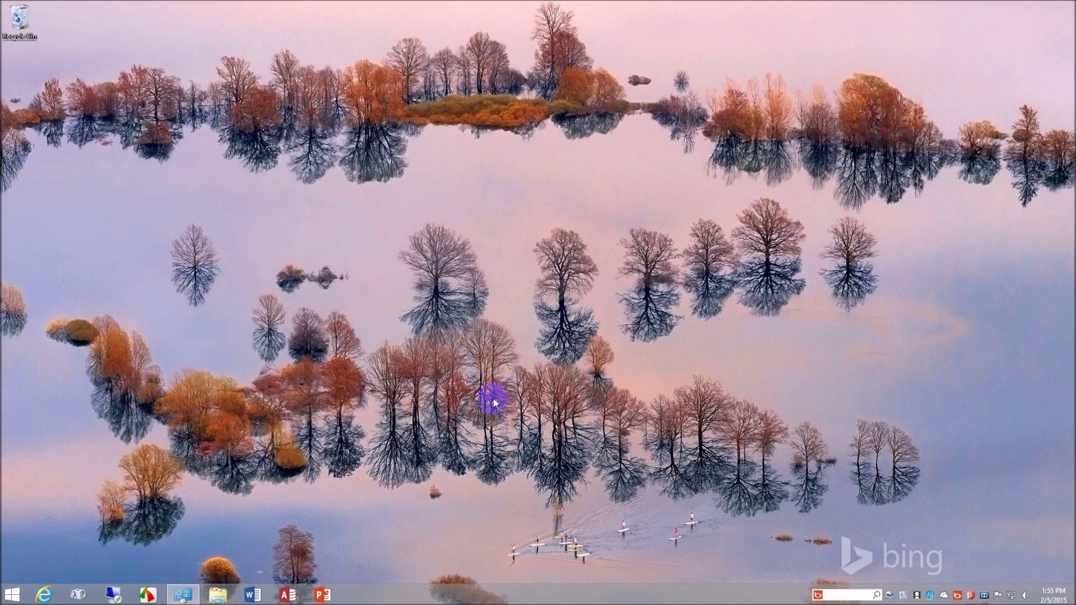